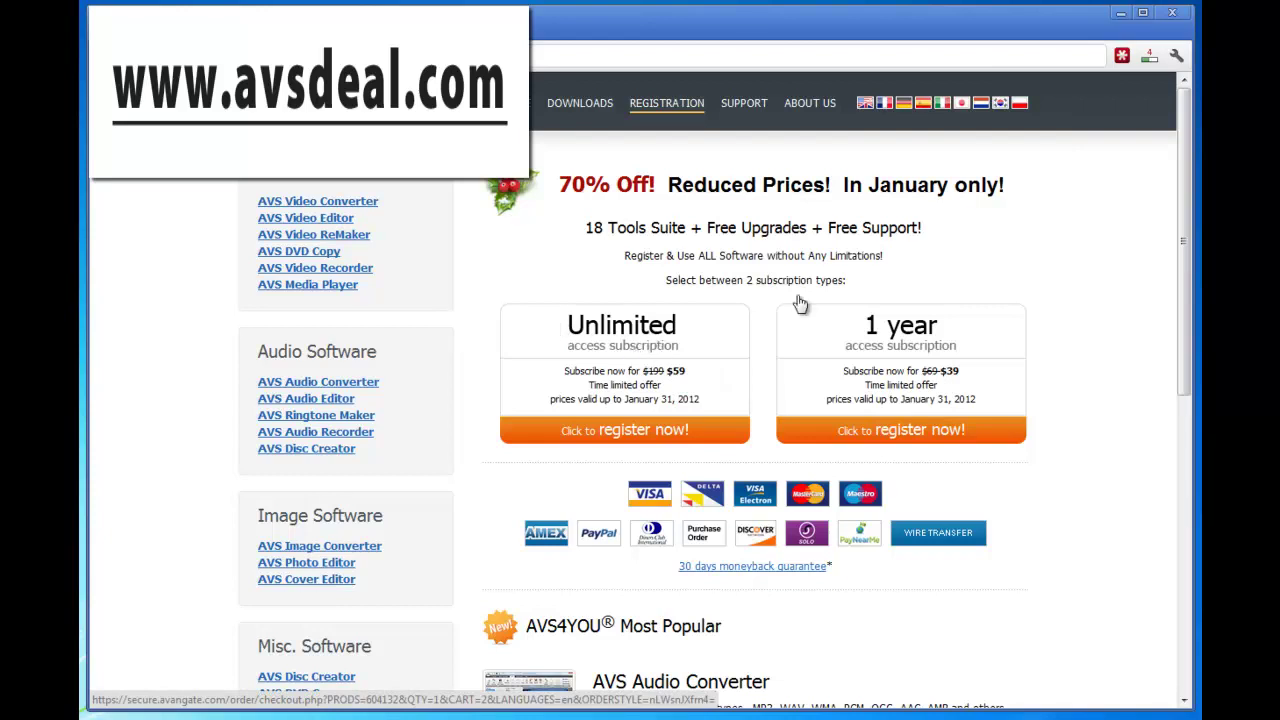
# Minimize the avsdeal.com browser window so the AVS Software Navigator shows on the desktop.
pyautogui.click(1121, 13)
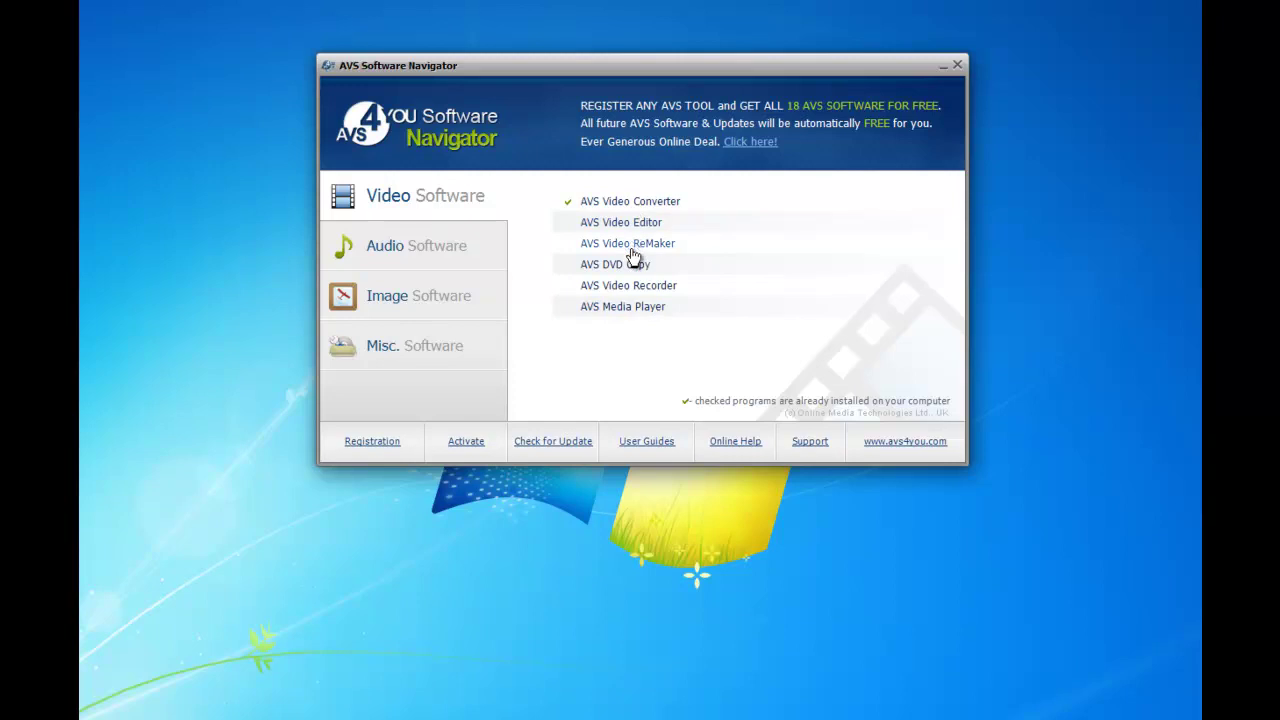
pyautogui.click(431, 247)
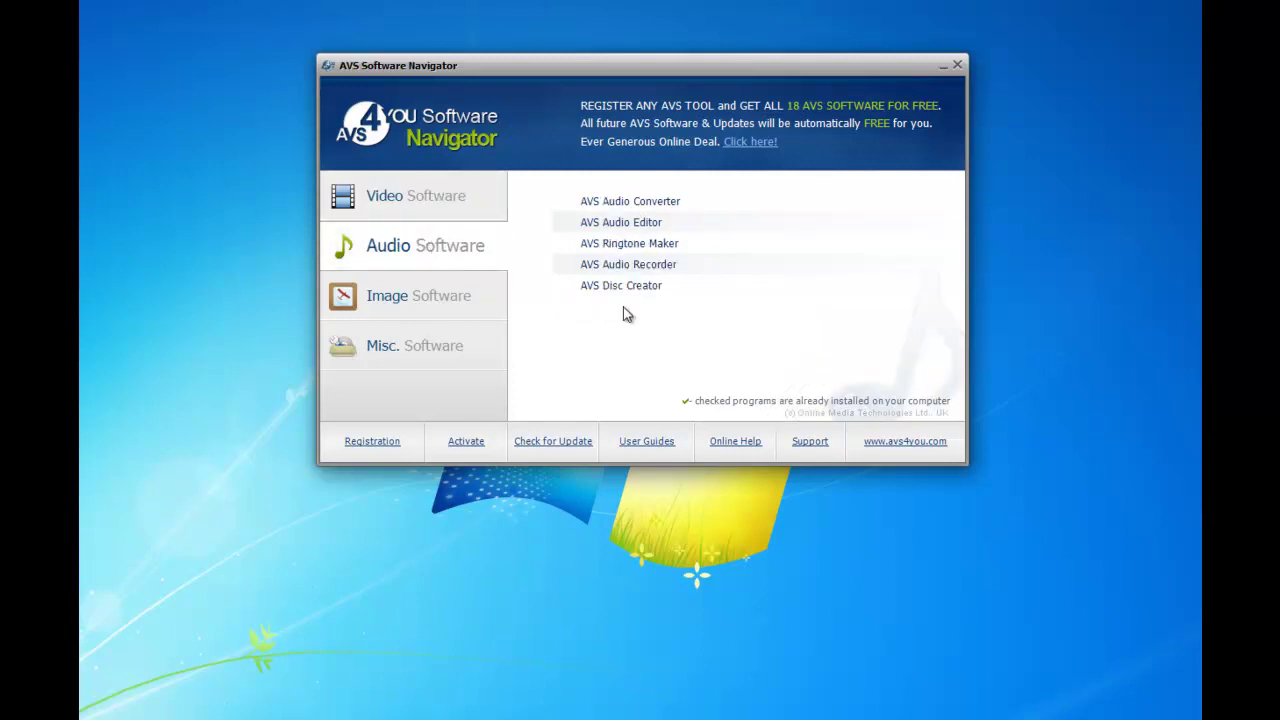
pyautogui.click(466, 303)
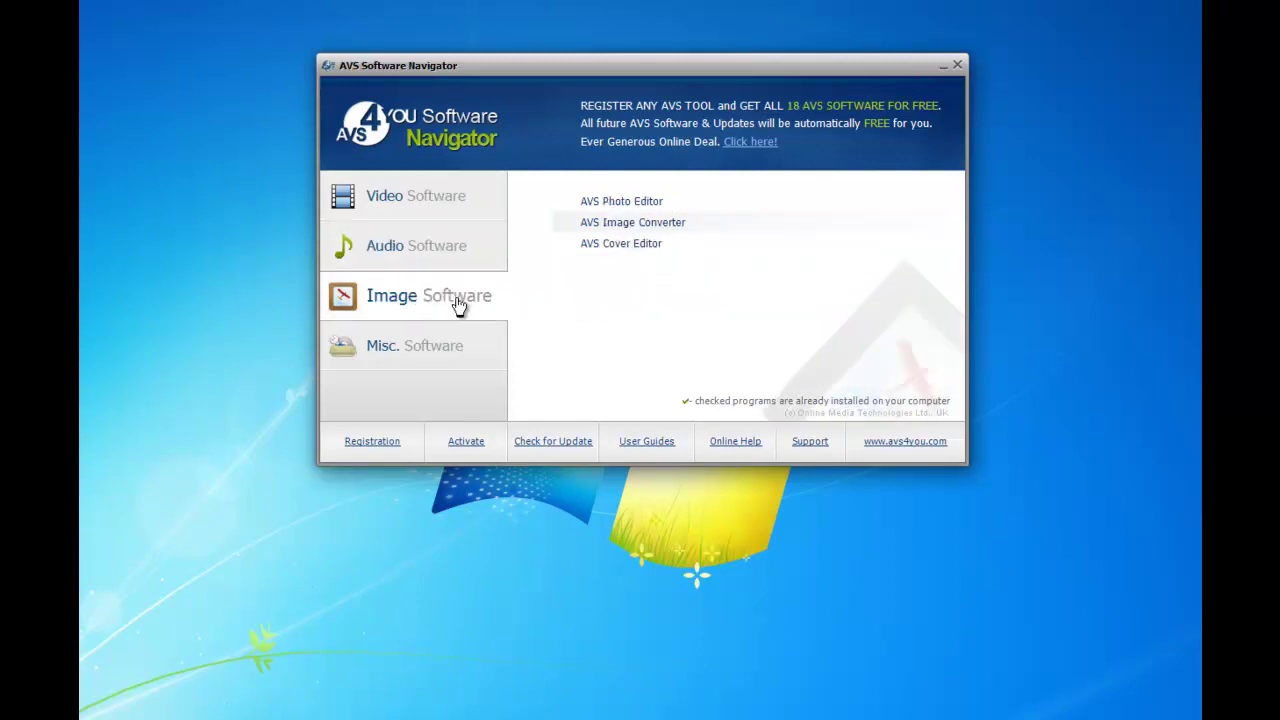
pyautogui.click(437, 348)
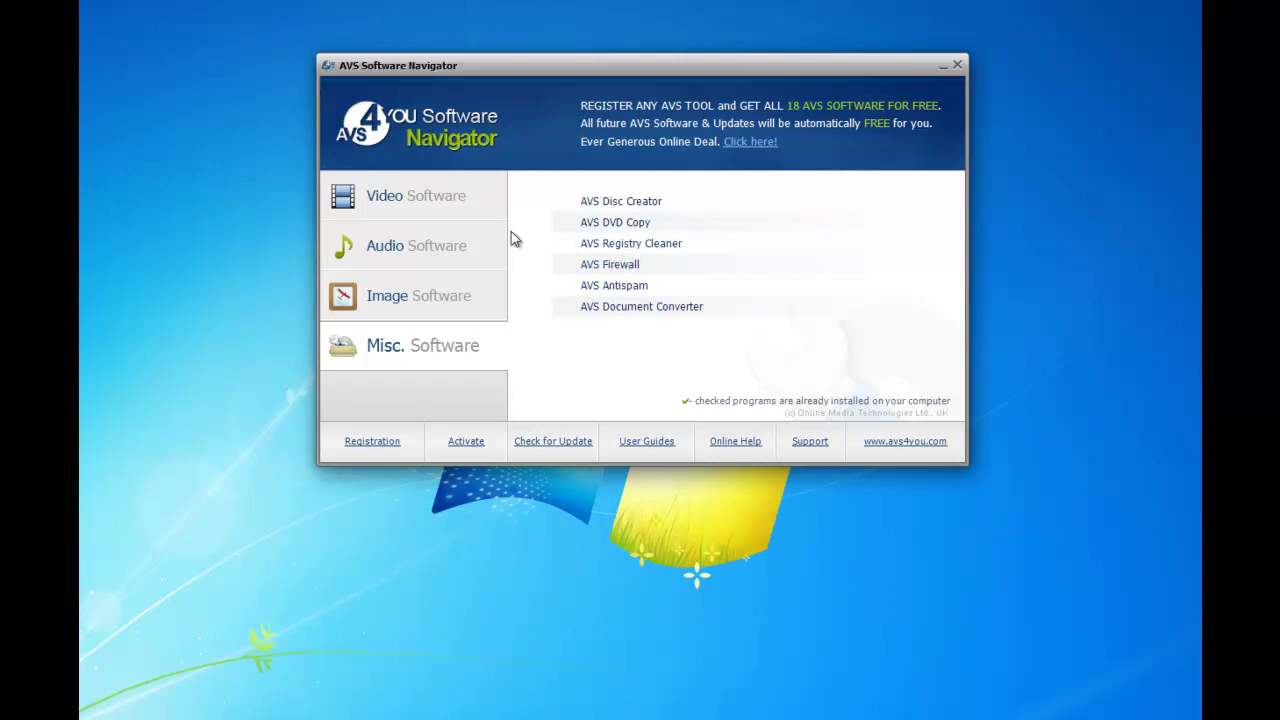
pyautogui.click(433, 208)
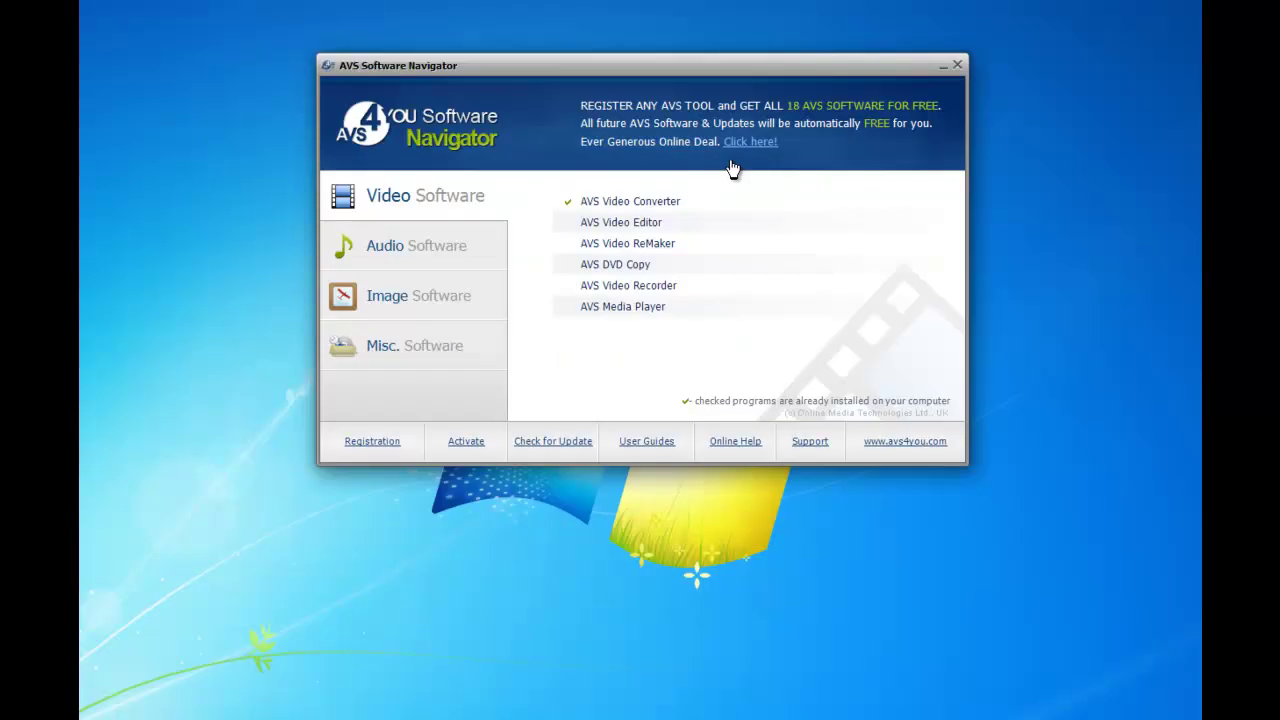
# Launch AVS Video Converter from the Navigator's Video Software list.
pyautogui.click(654, 204)
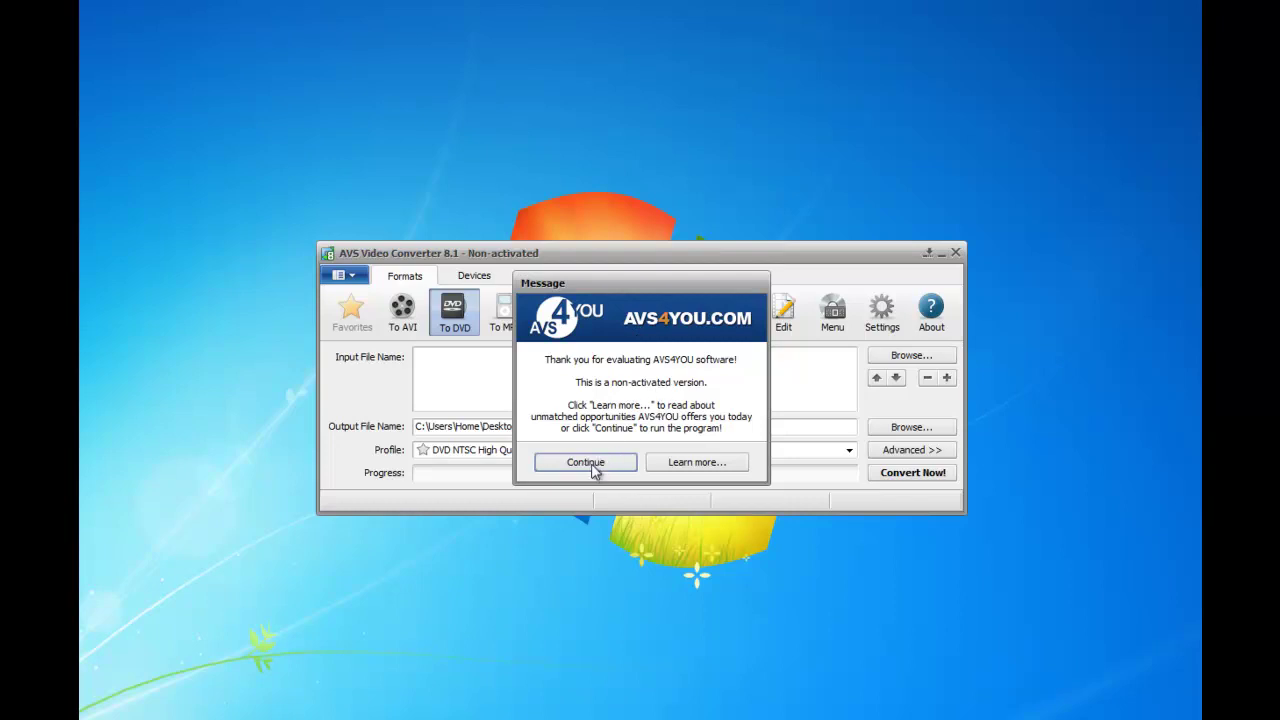
# Dismiss the evaluation message, move the converter to the screen top, and expand the Advanced options.
pyautogui.click(594, 463)
pyautogui.moveTo(692, 258); pyautogui.dragTo(678, 30)
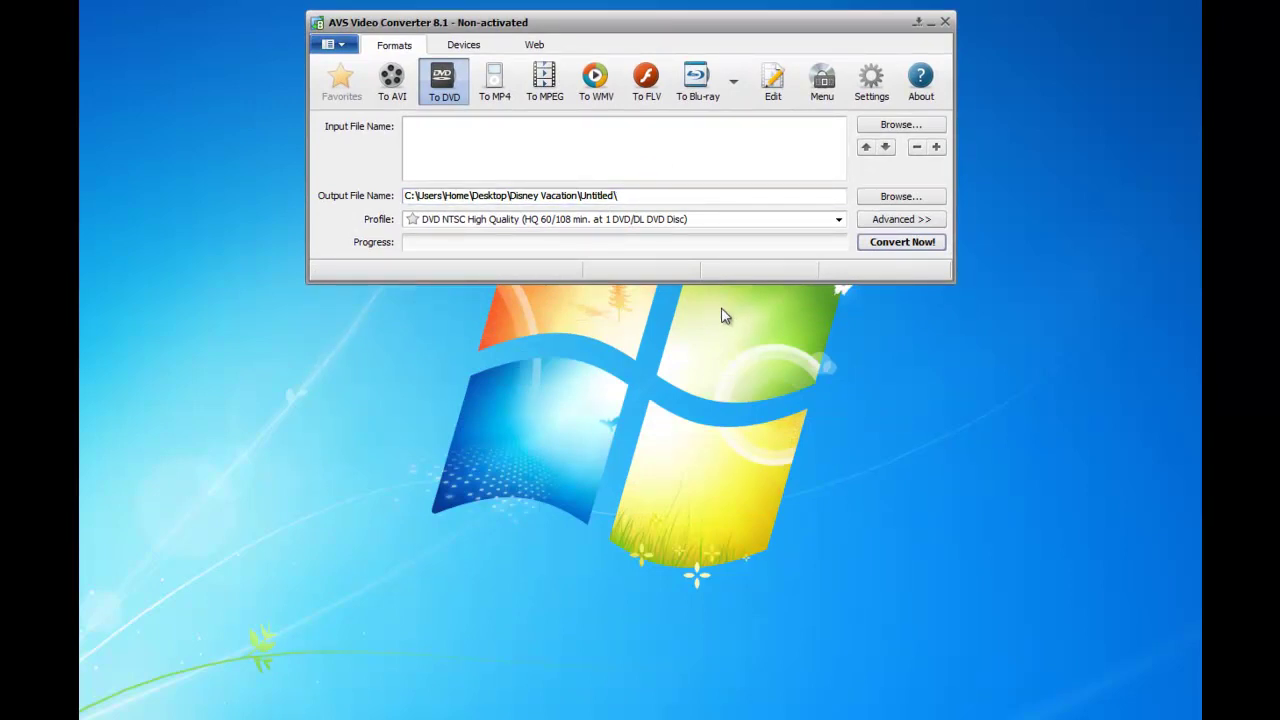
pyautogui.click(903, 219)
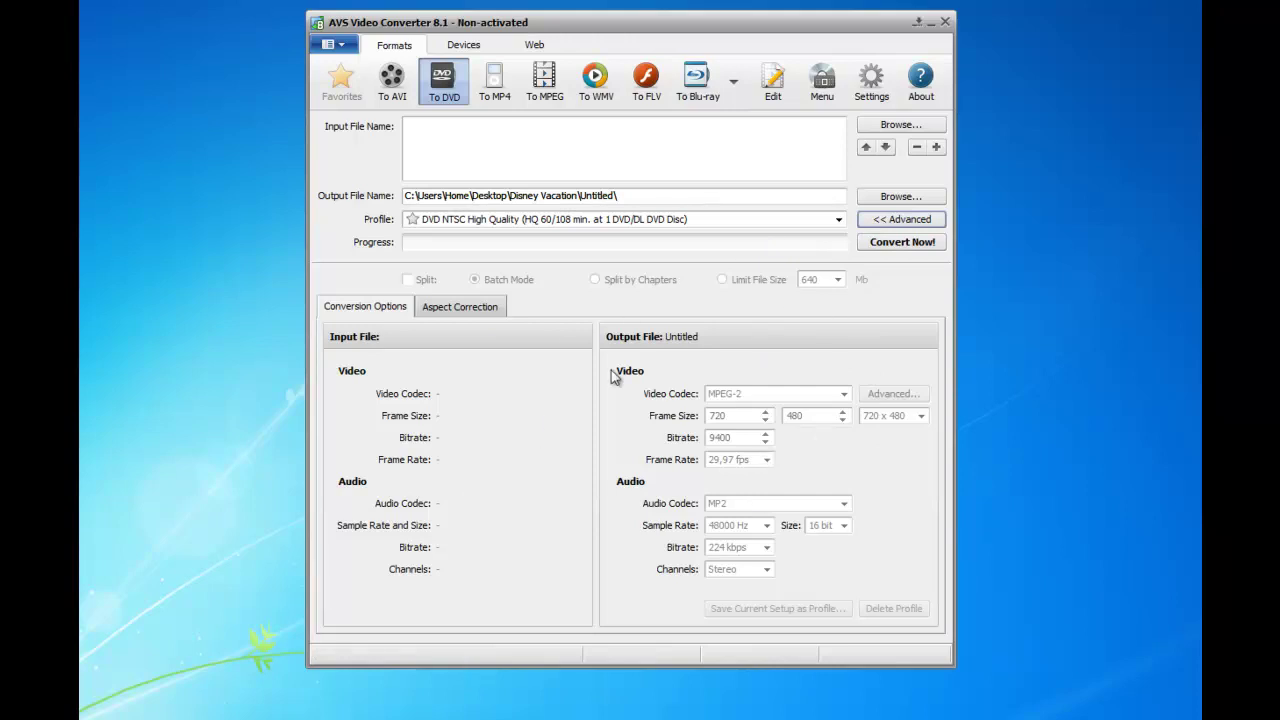
# Add Disney Vacation.avi from the nested Disney Vacation folders as the input video.
pyautogui.click(347, 45)
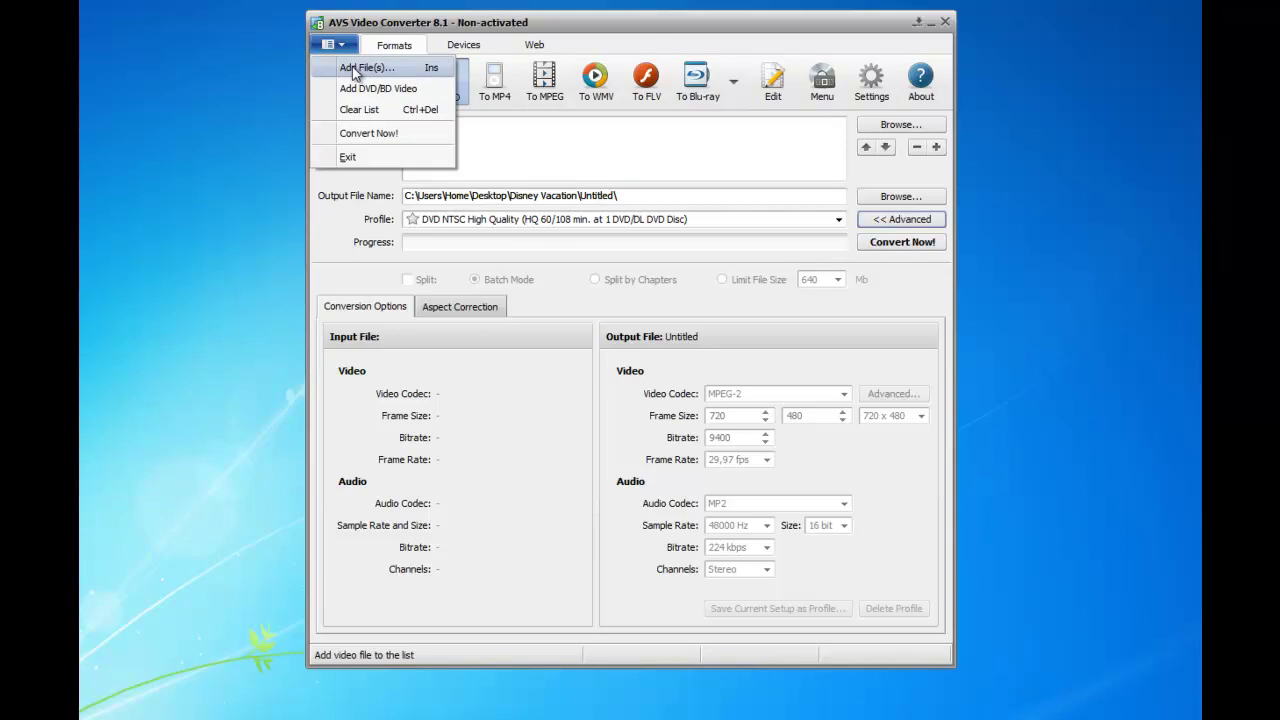
pyautogui.click(358, 70)
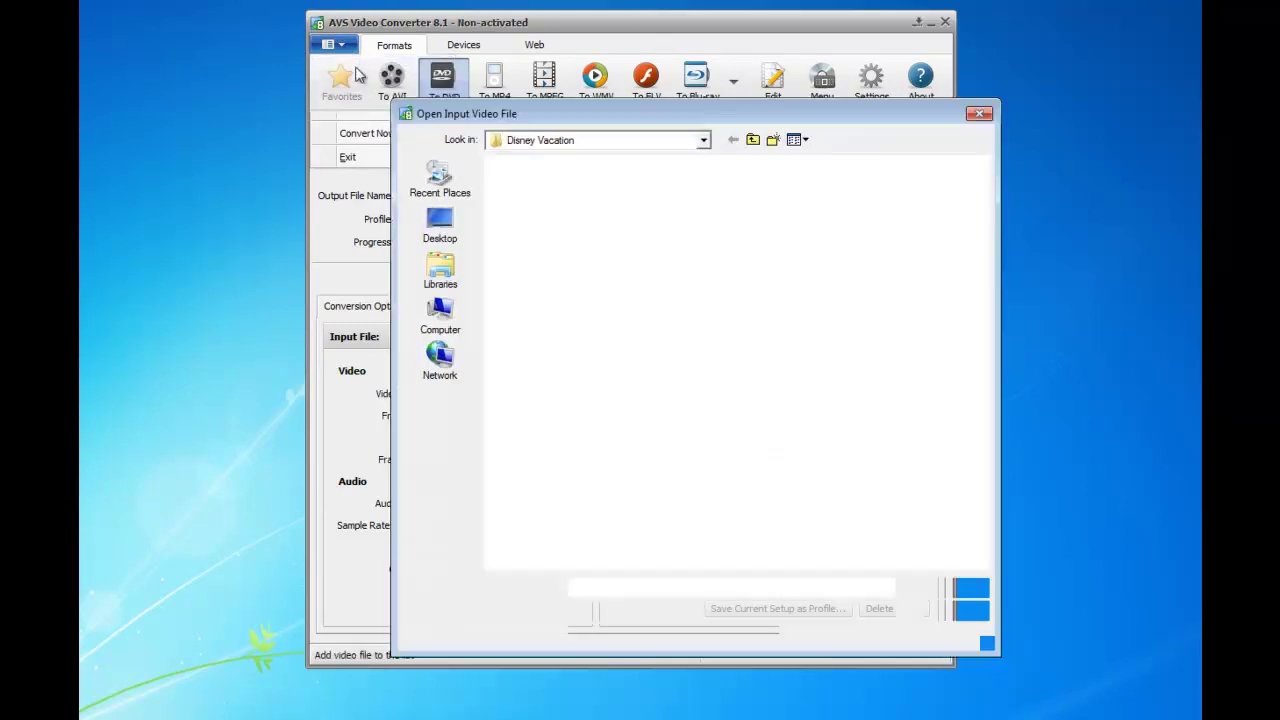
pyautogui.doubleClick(596, 220)
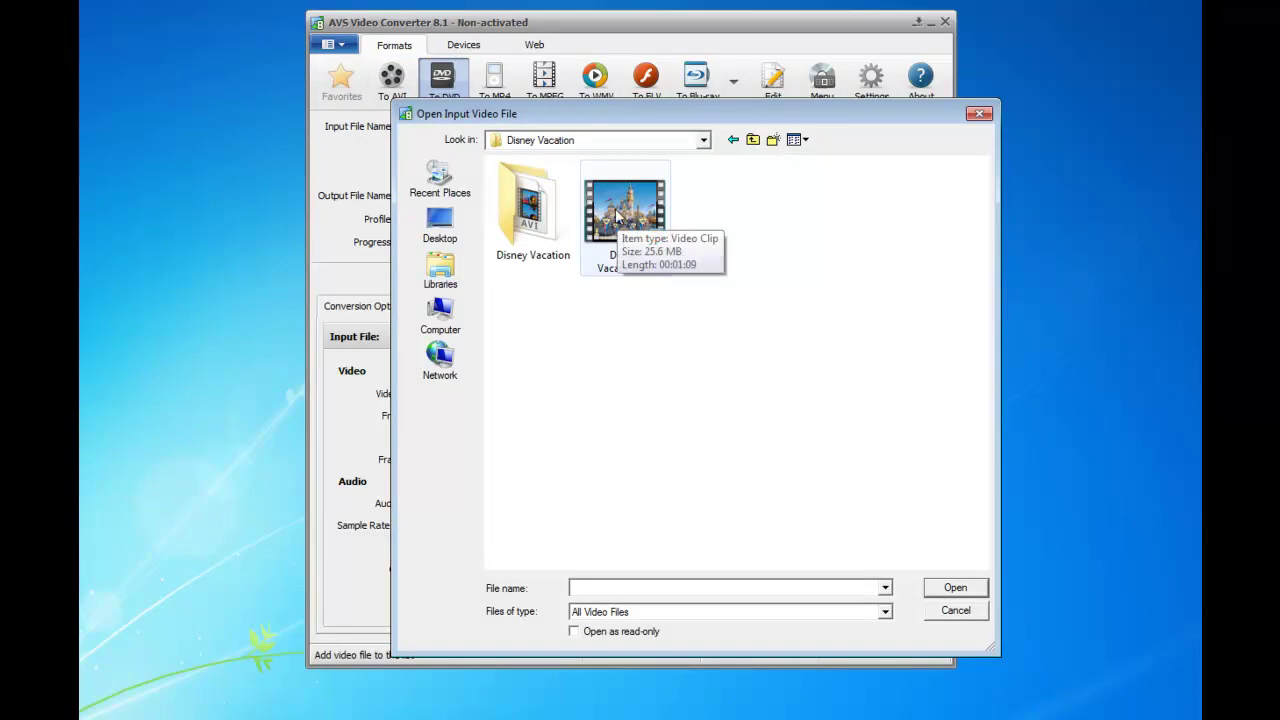
pyautogui.doubleClick(540, 214)
pyautogui.doubleClick(545, 216)
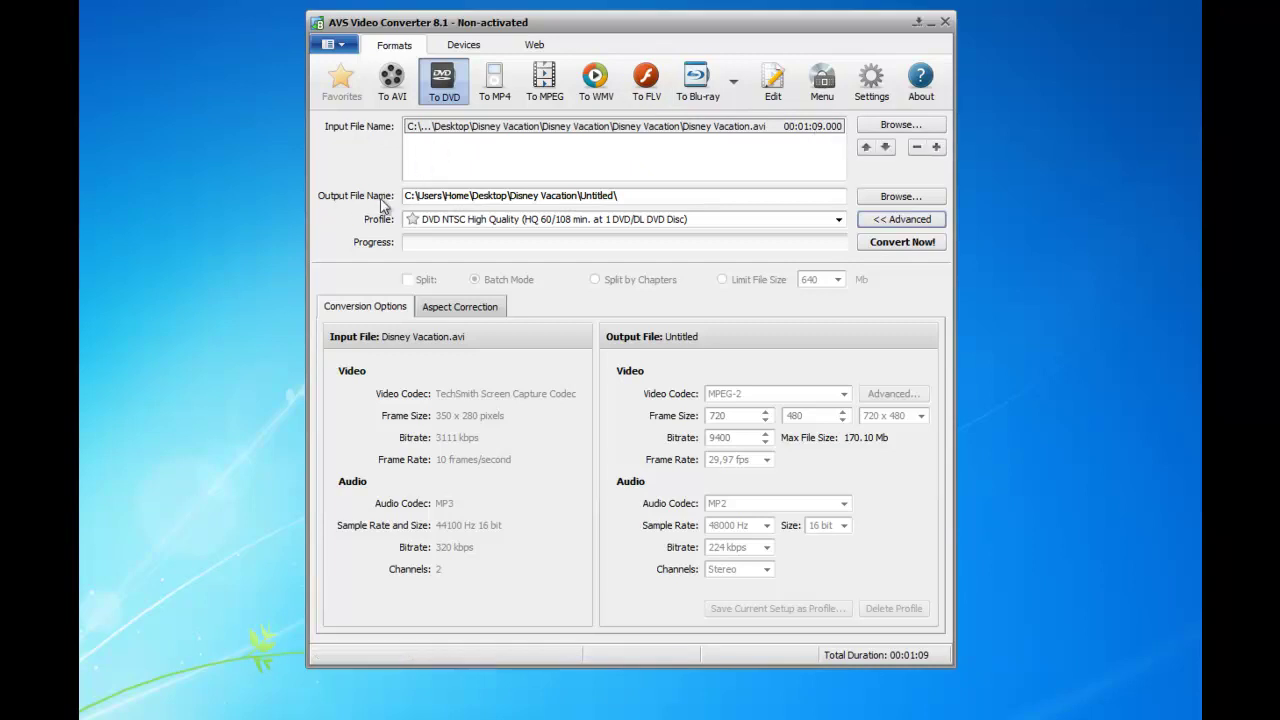
# Change the output path so it ends in Disney Vacation\Disney\ instead of Untitled.
pyautogui.click(898, 198)
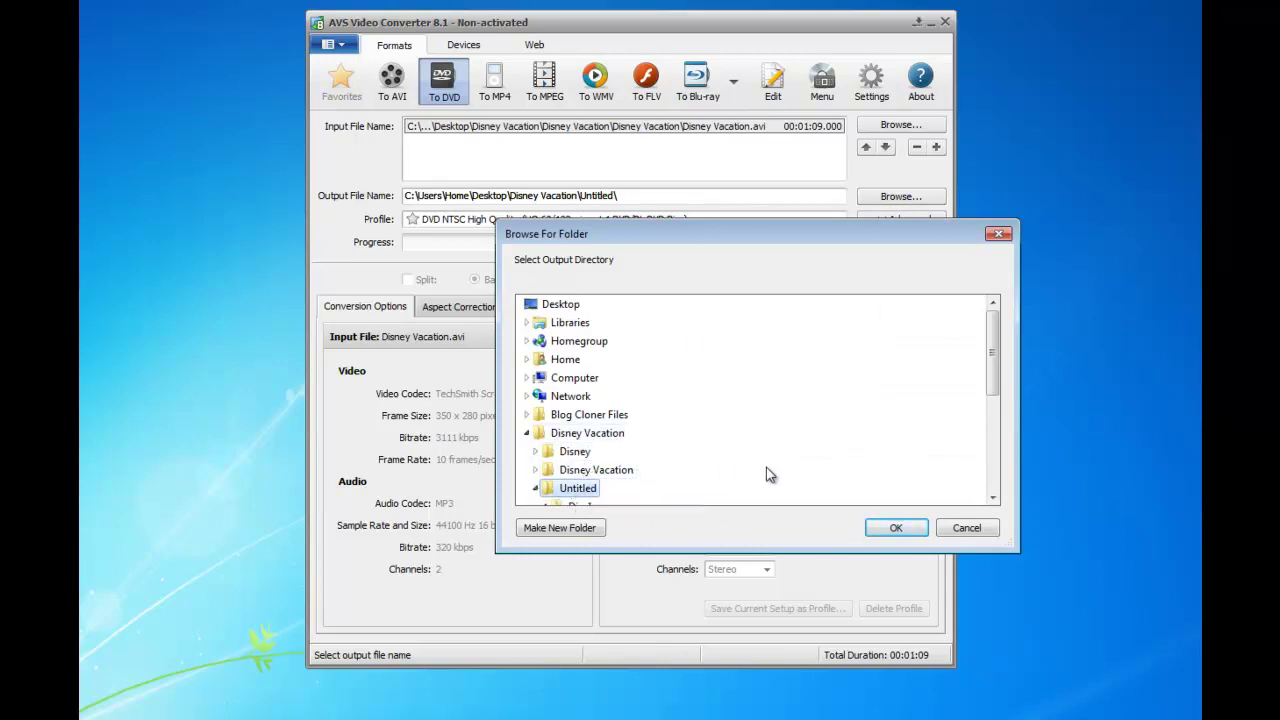
pyautogui.click(893, 527)
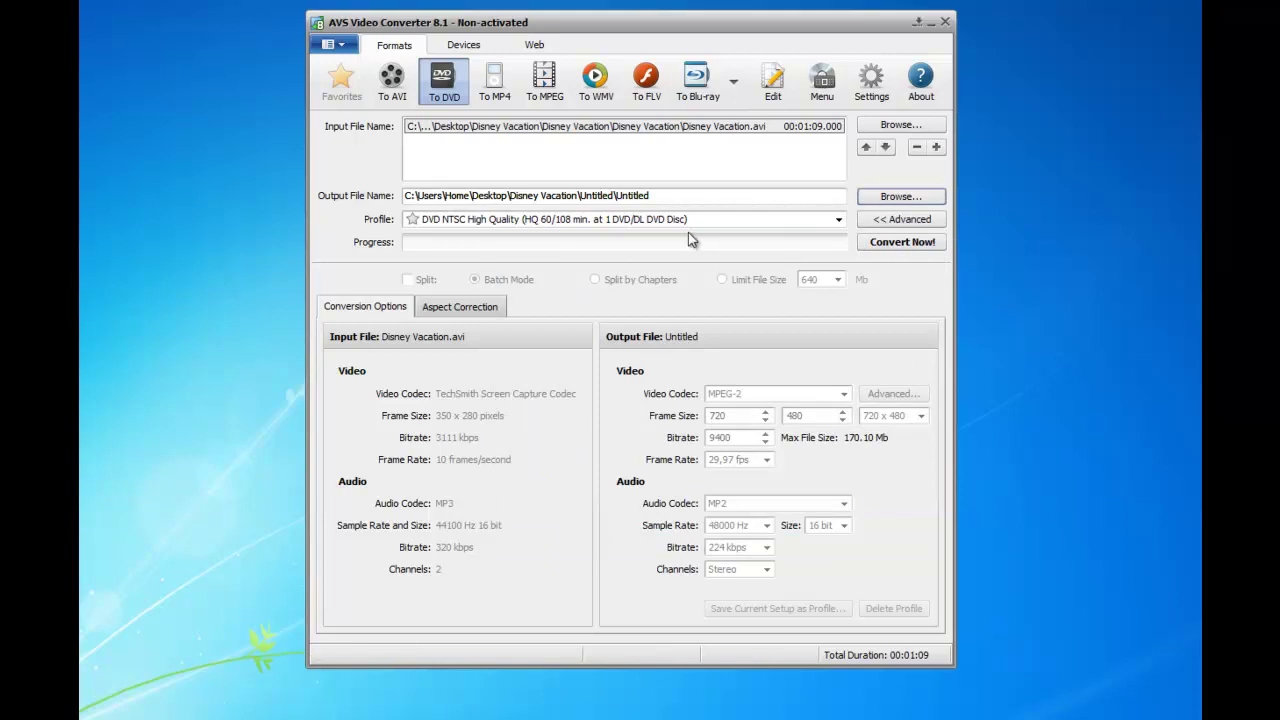
pyautogui.moveTo(662, 195); pyautogui.dragTo(590, 195)
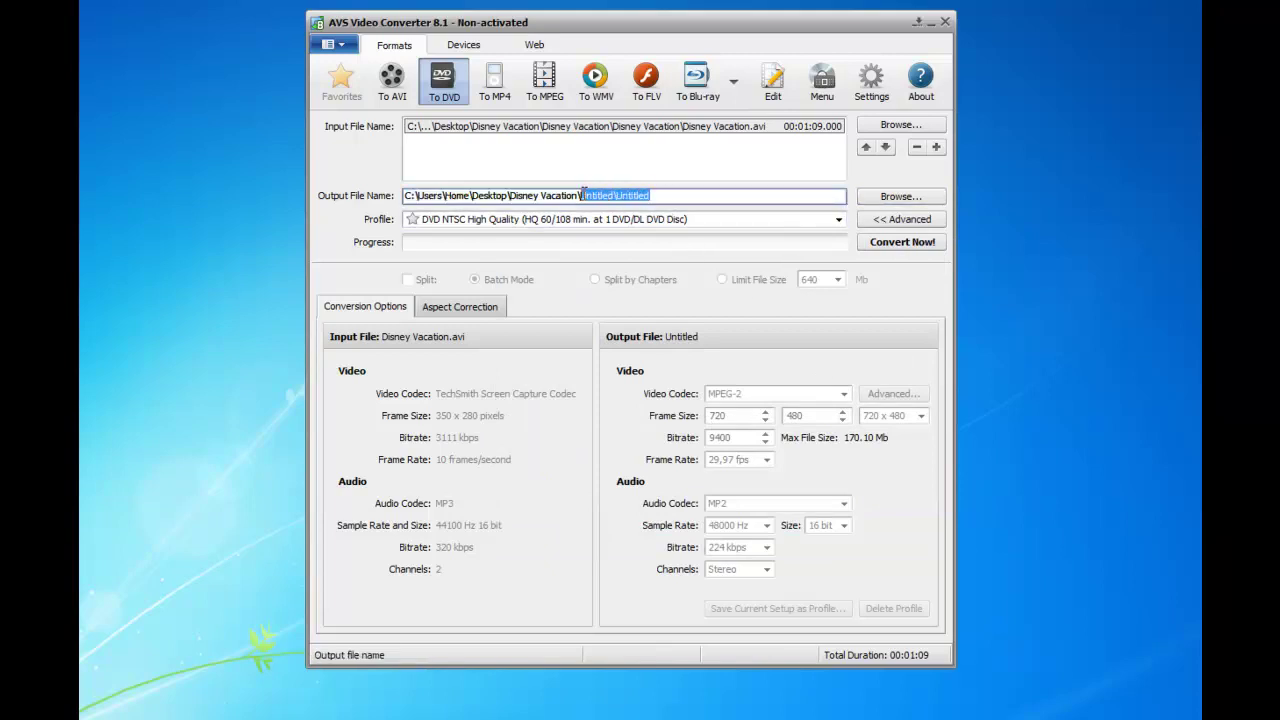
pyautogui.press('BackSpace')
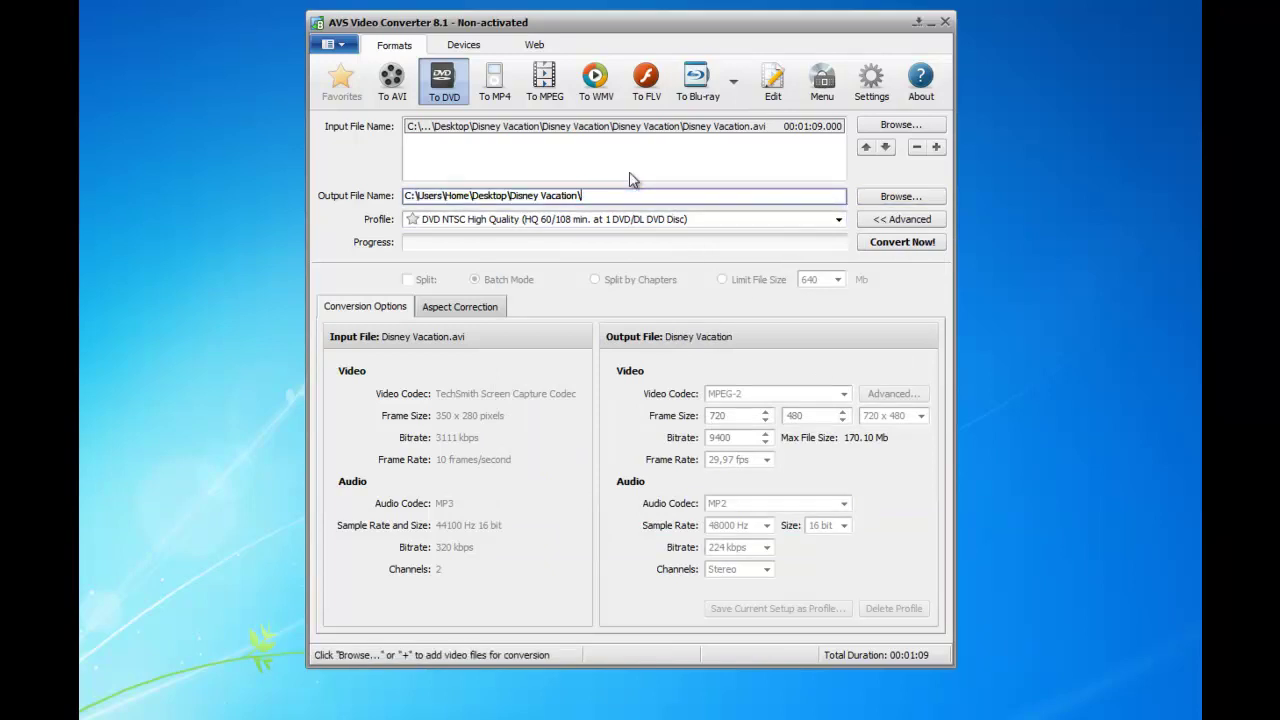
pyautogui.write('Disney\\')
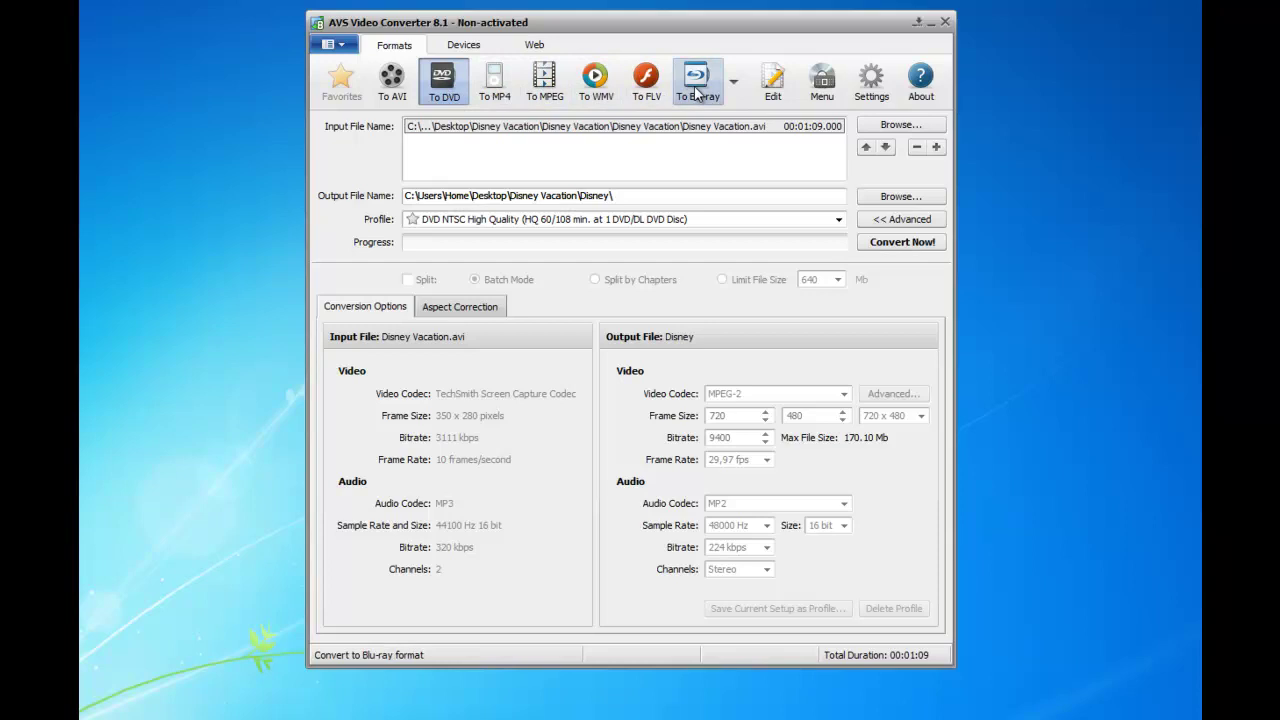
# Try the MP4 target, then return to DVD with the DVD NTSC High Quality profile.
pyautogui.click(495, 85)
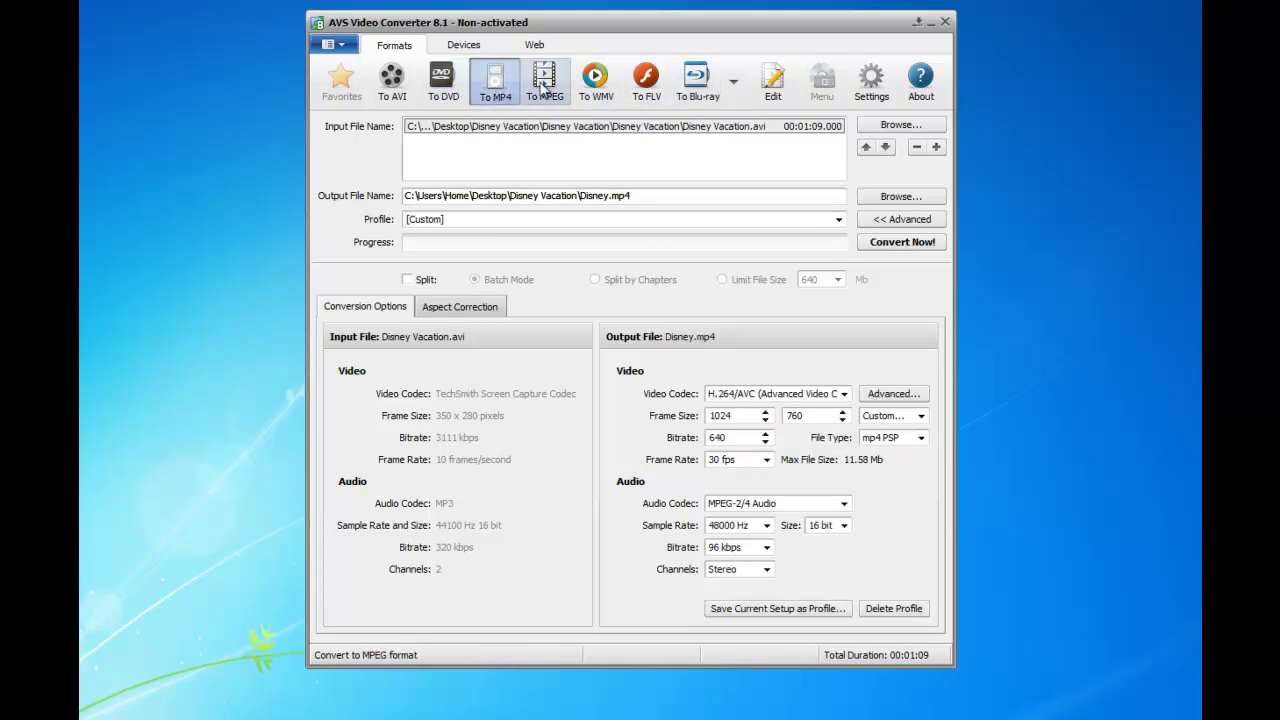
pyautogui.click(450, 88)
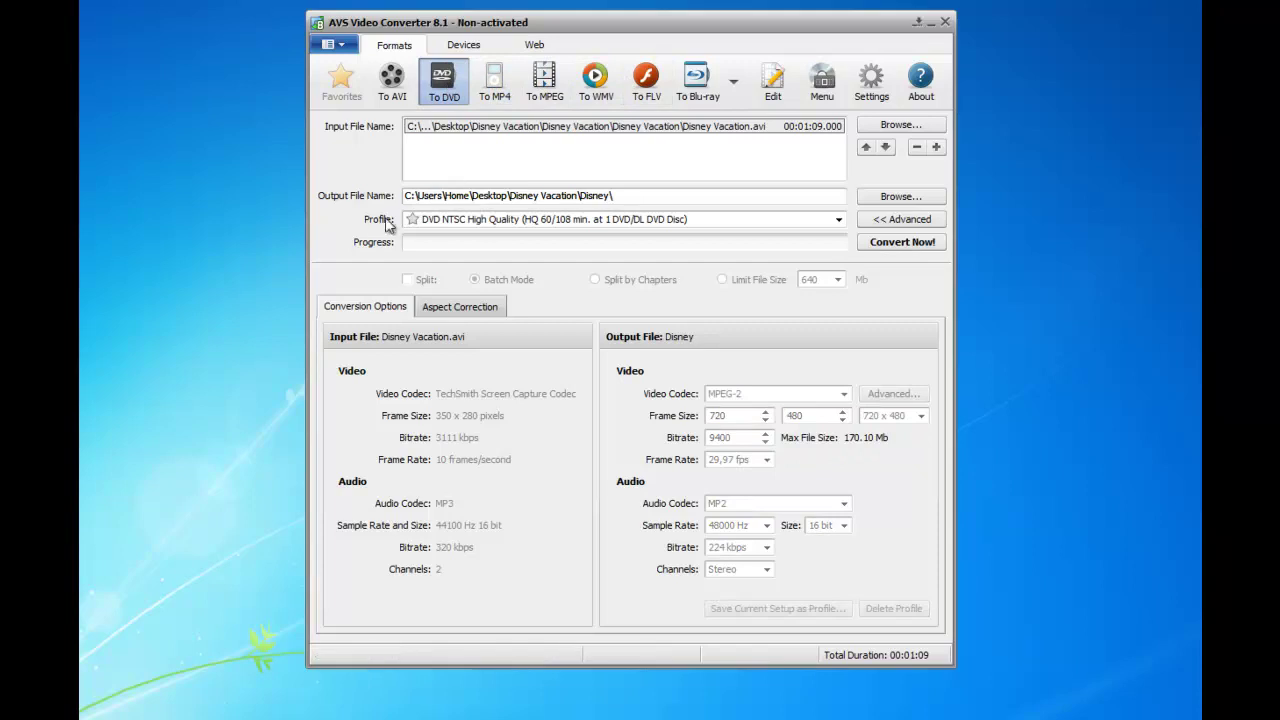
pyautogui.click(839, 220)
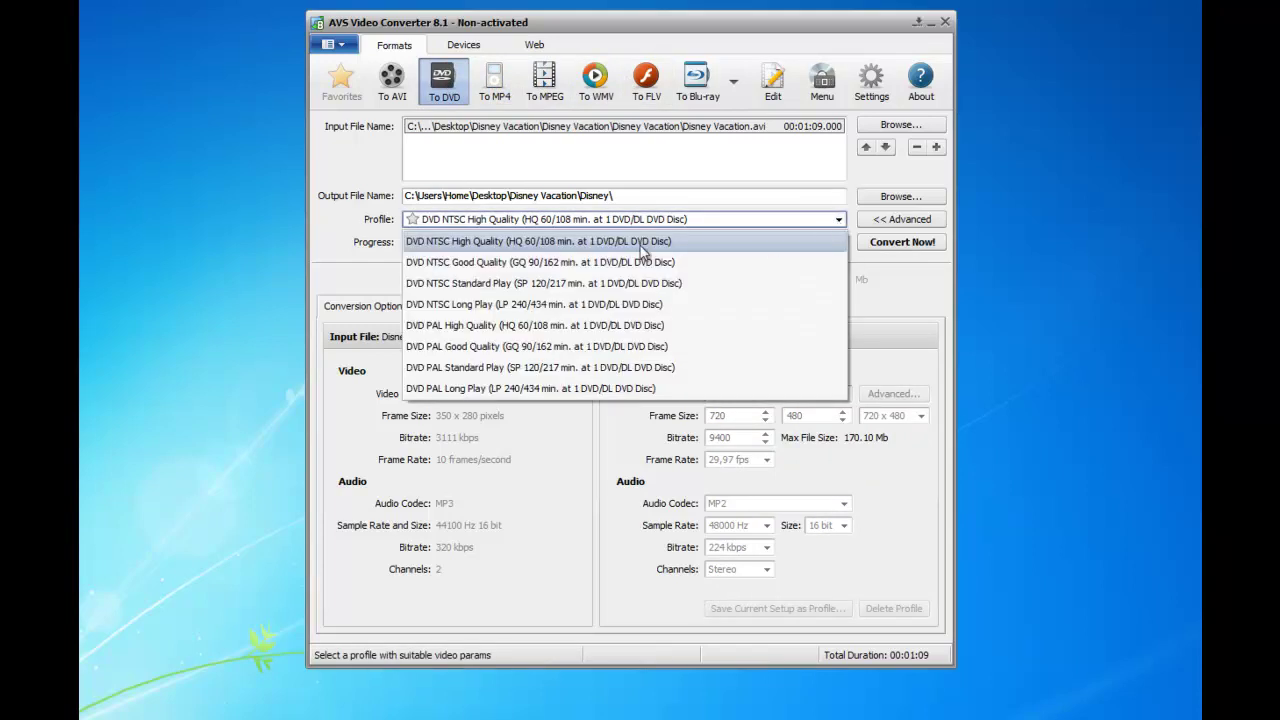
pyautogui.click(539, 244)
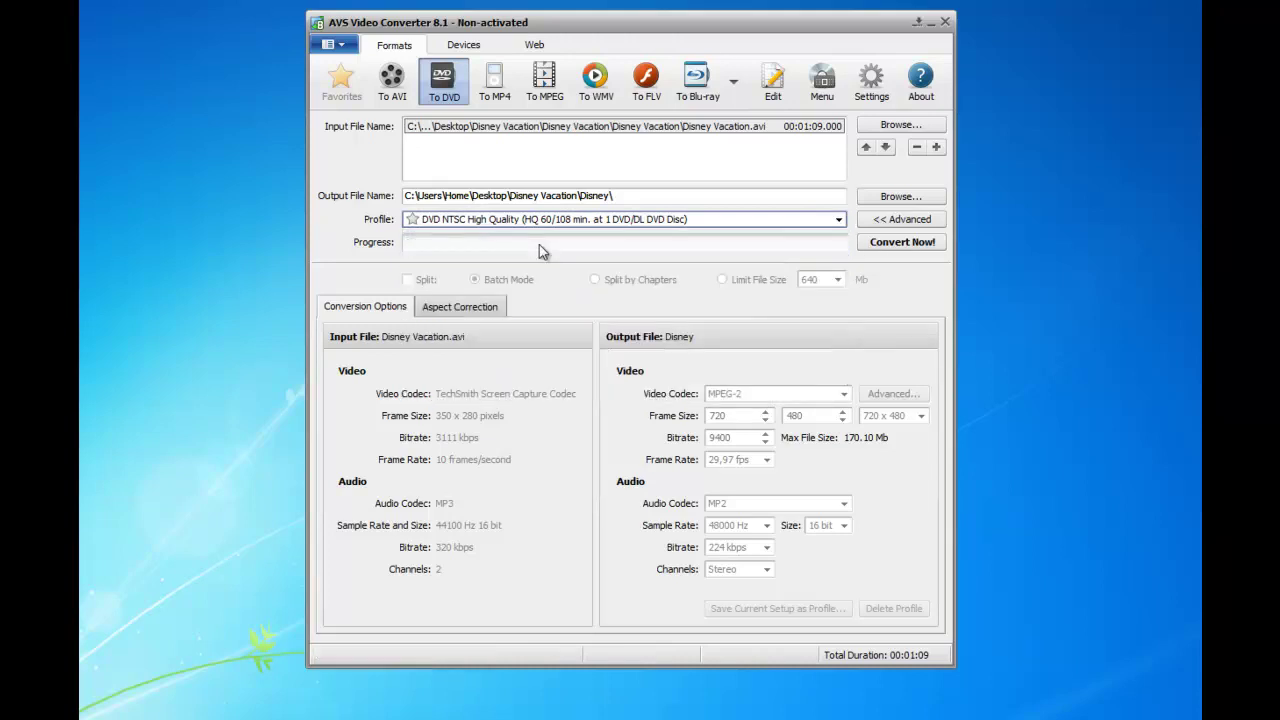
# Look over the MP4 profiles, then pick AVI from the extra formats, giving Disney.avi.
pyautogui.click(494, 80)
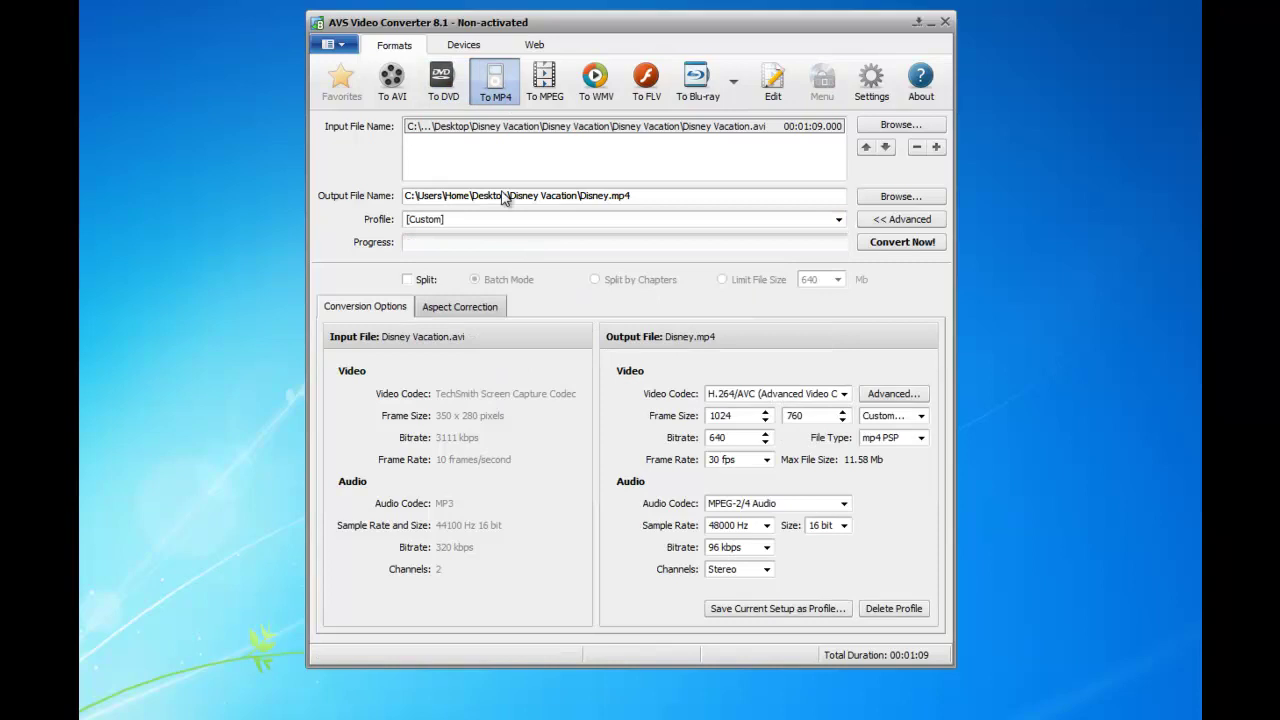
pyautogui.click(839, 219)
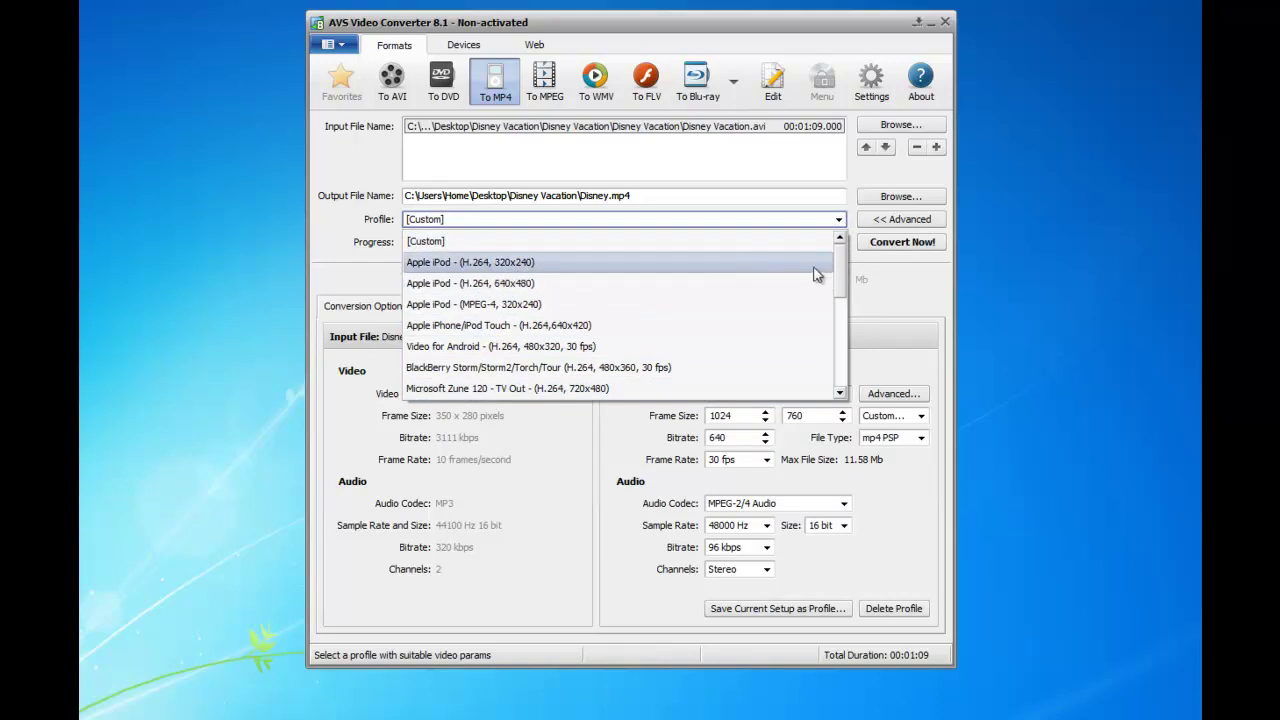
pyautogui.moveTo(837, 262)
pyautogui.mouseDown()
pyautogui.moveTo(838, 383)
pyautogui.moveTo(837, 260)
pyautogui.mouseUp()
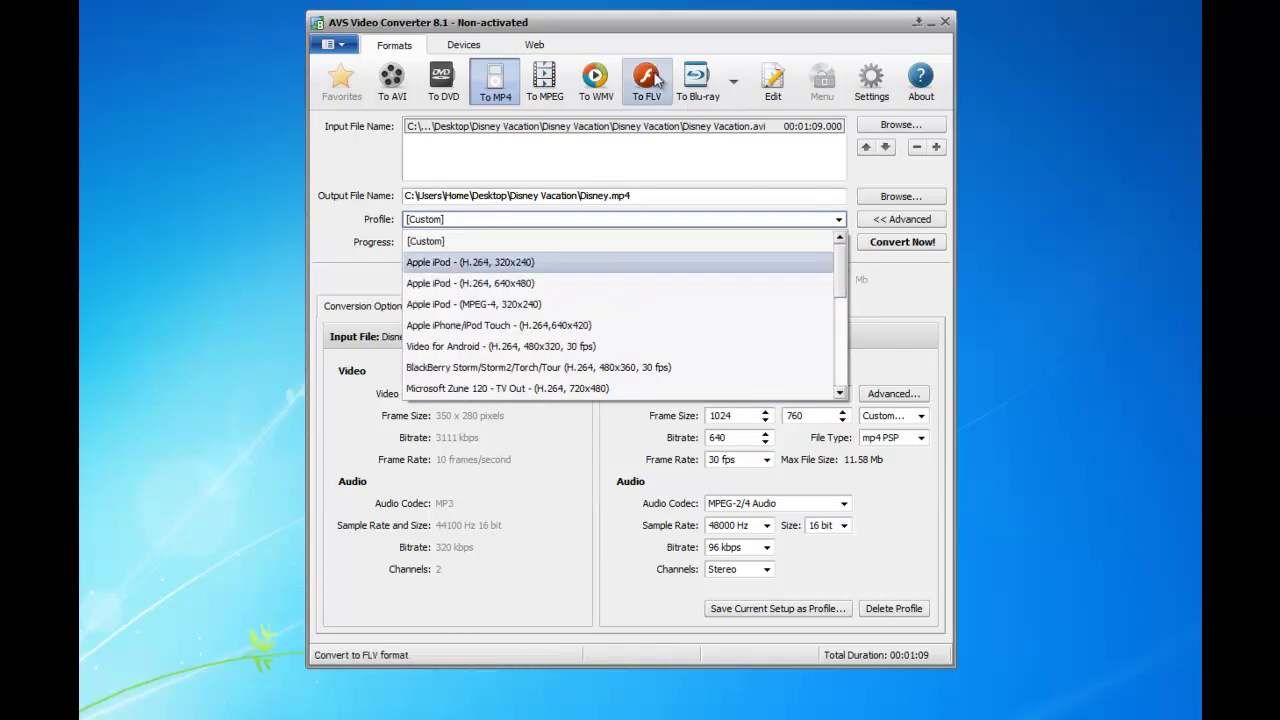
pyautogui.click(733, 88)
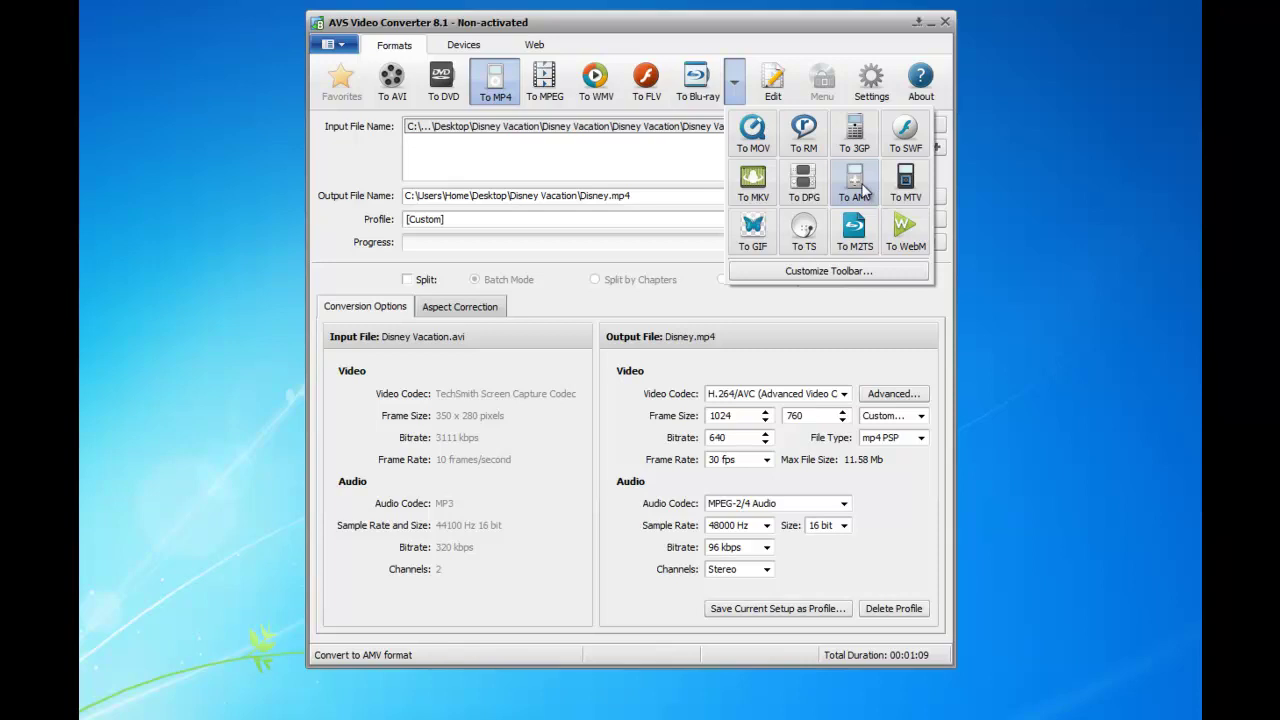
pyautogui.click(405, 95)
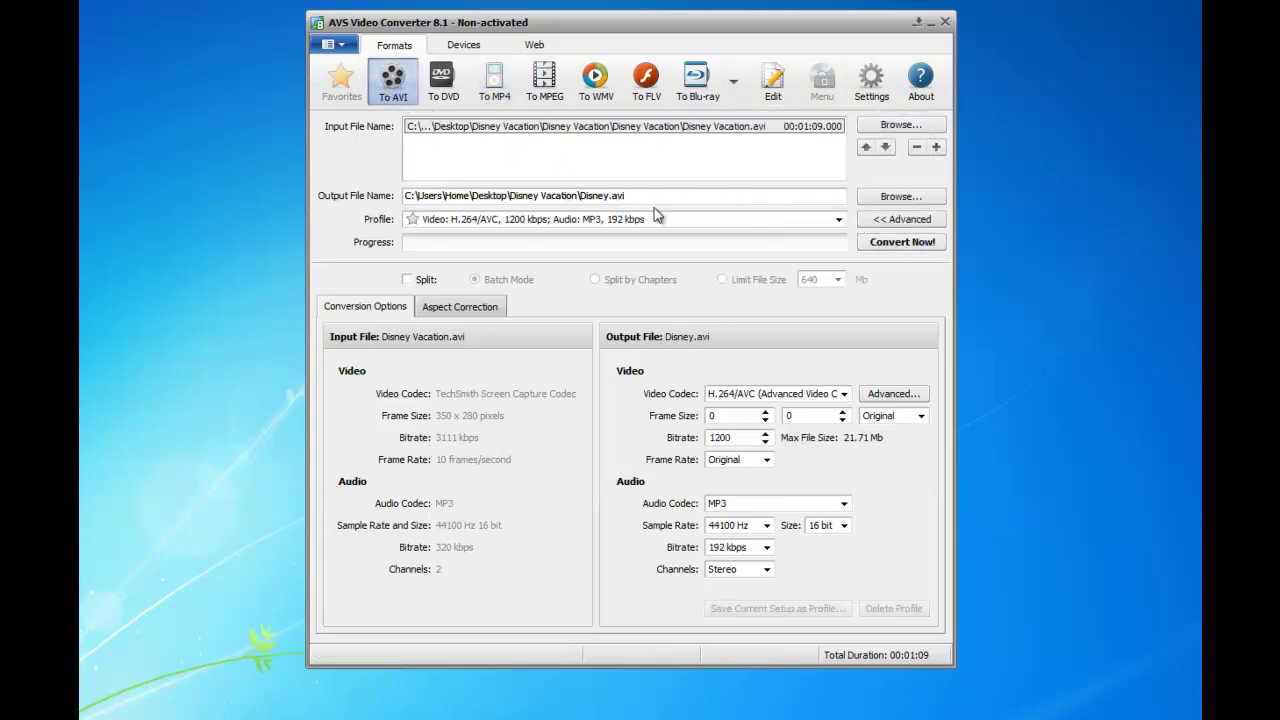
# Switch to device presets and browse the Apple profile list.
pyautogui.click(465, 46)
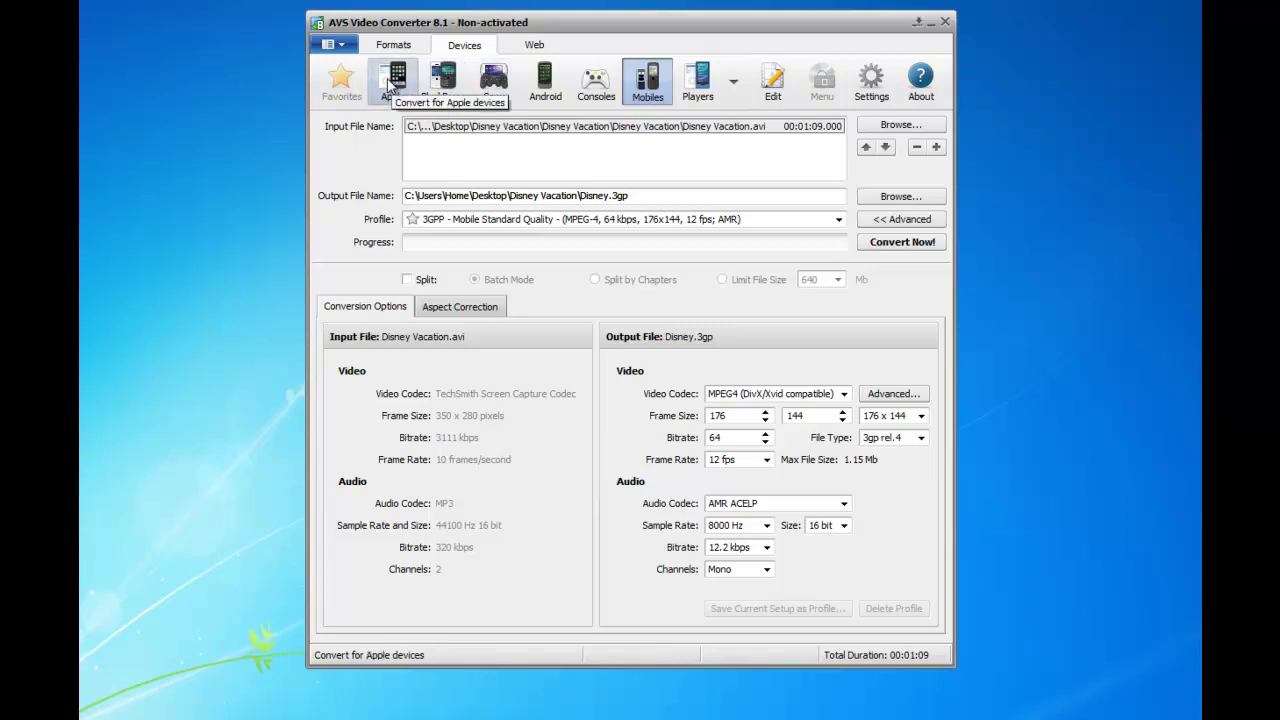
pyautogui.click(390, 86)
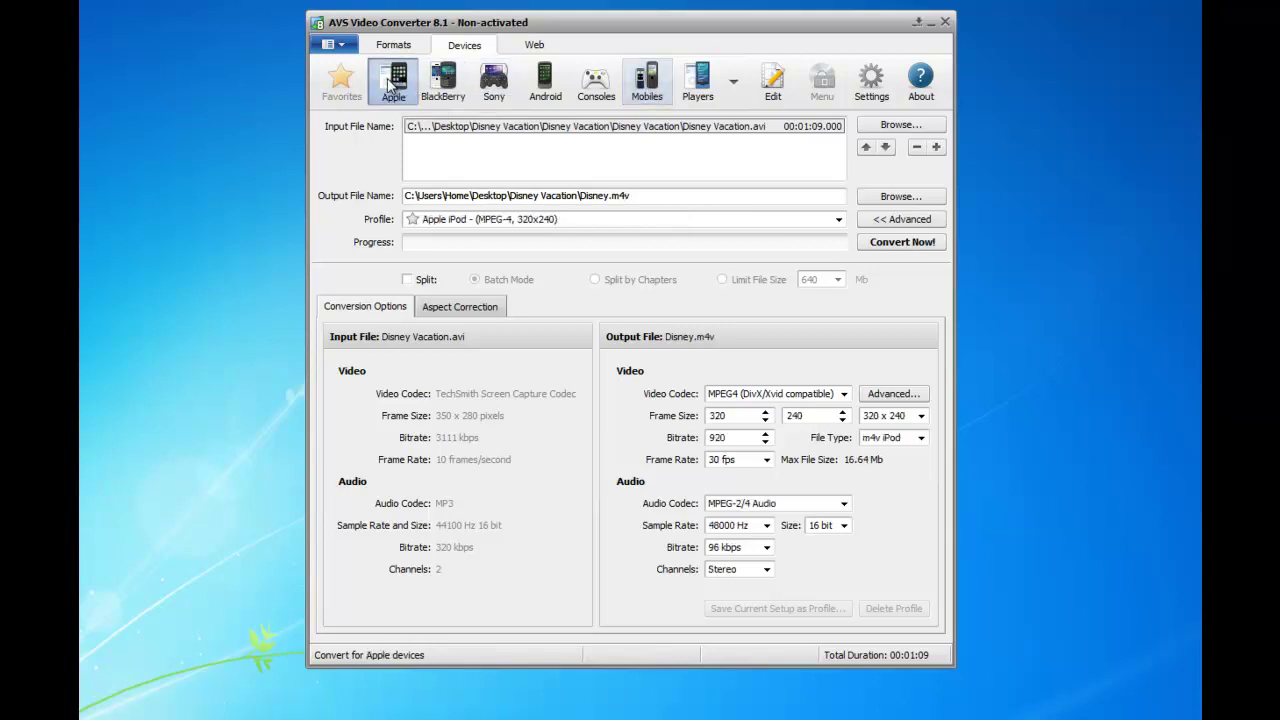
pyautogui.click(841, 221)
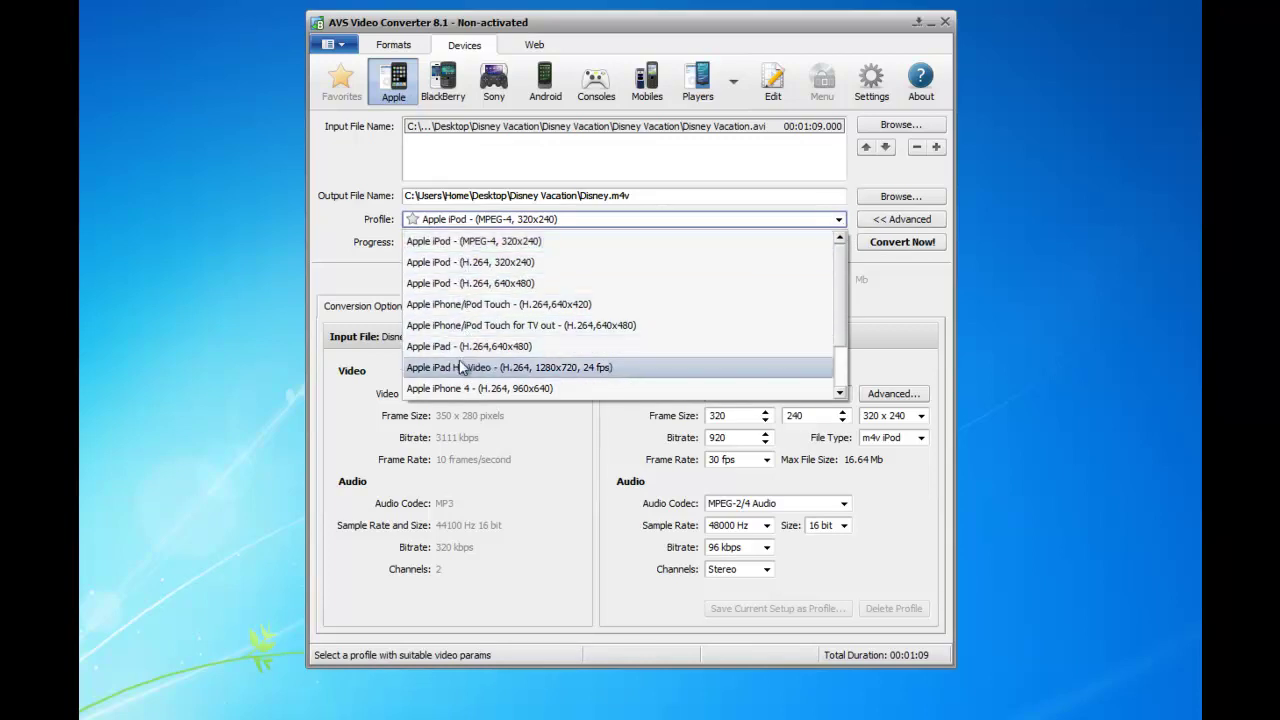
pyautogui.scroll(-1, 640, 304)
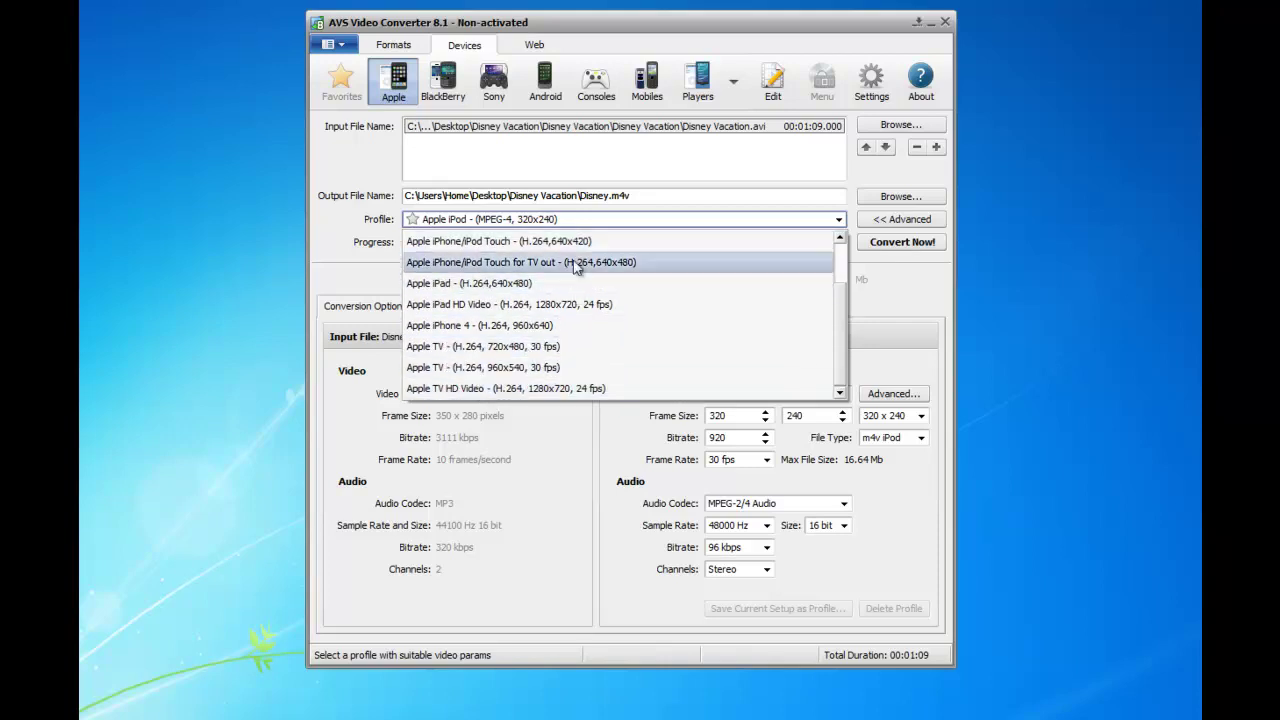
# Try BlackBerry, Sony, Android and console presets, then settle on Mobiles with 3GPP Extended Mobile Support.
pyautogui.click(447, 90)
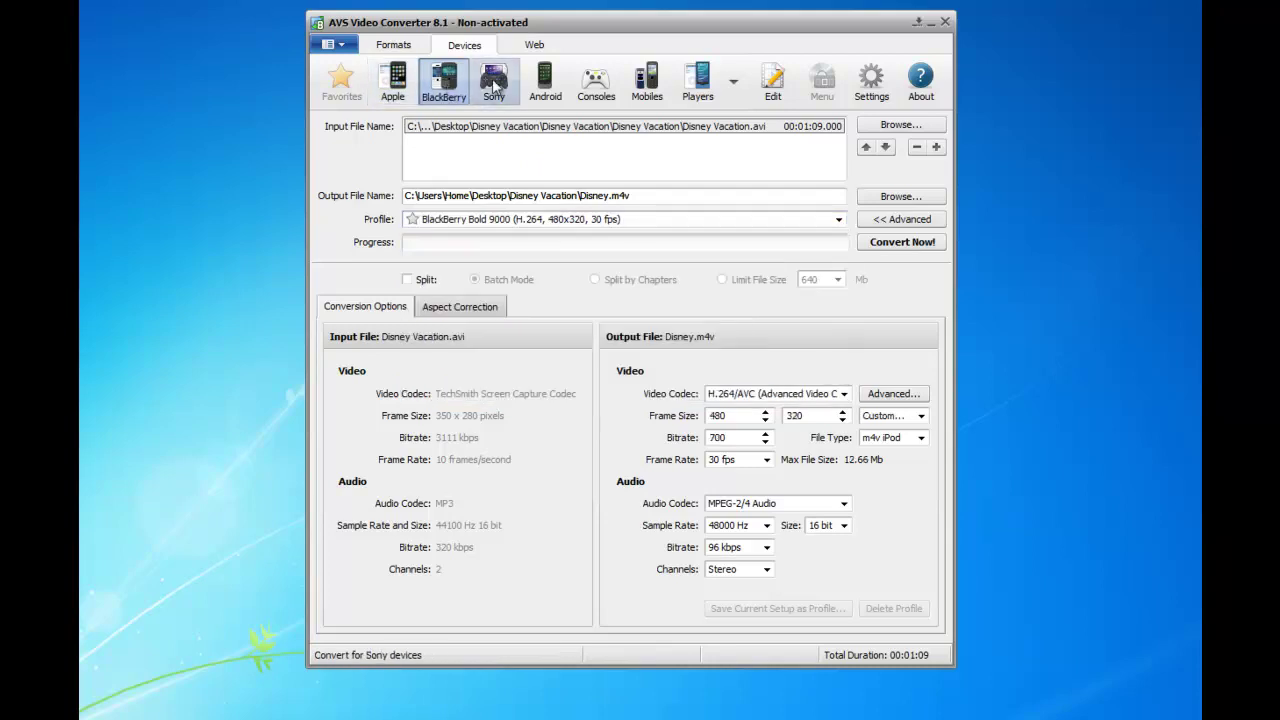
pyautogui.click(494, 82)
pyautogui.click(548, 82)
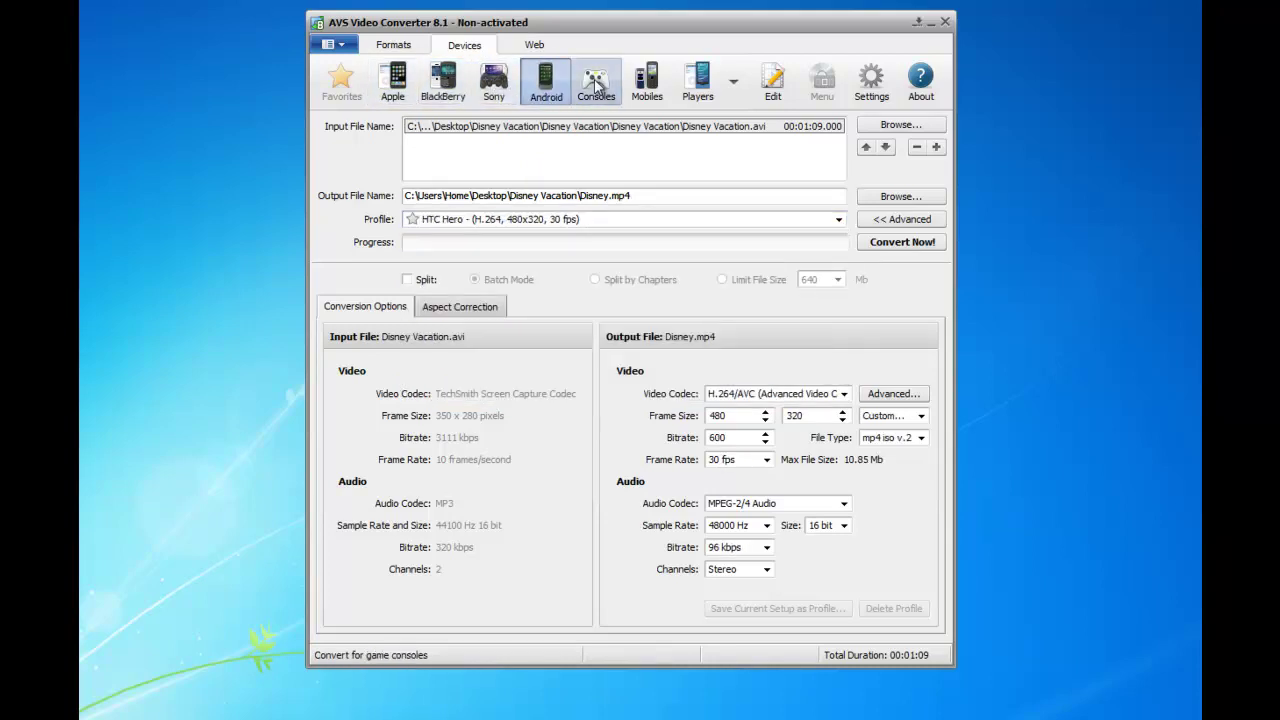
pyautogui.click(596, 82)
pyautogui.click(762, 222)
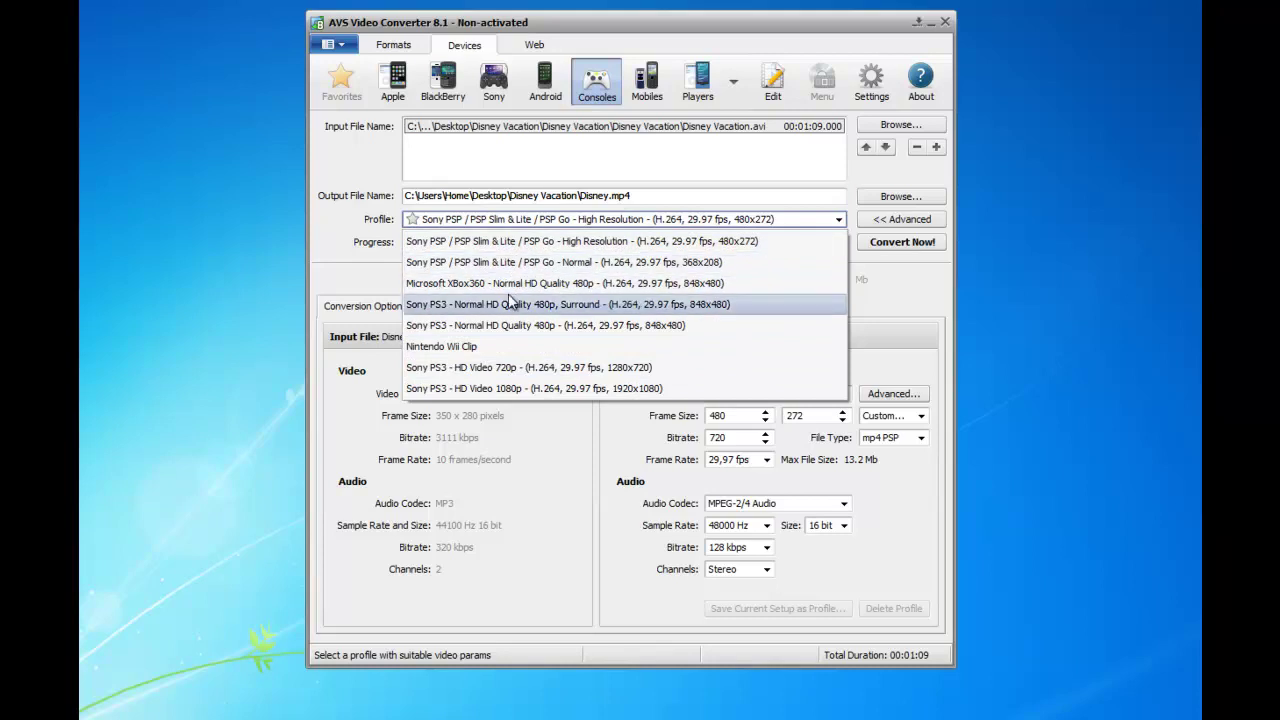
pyautogui.click(647, 82)
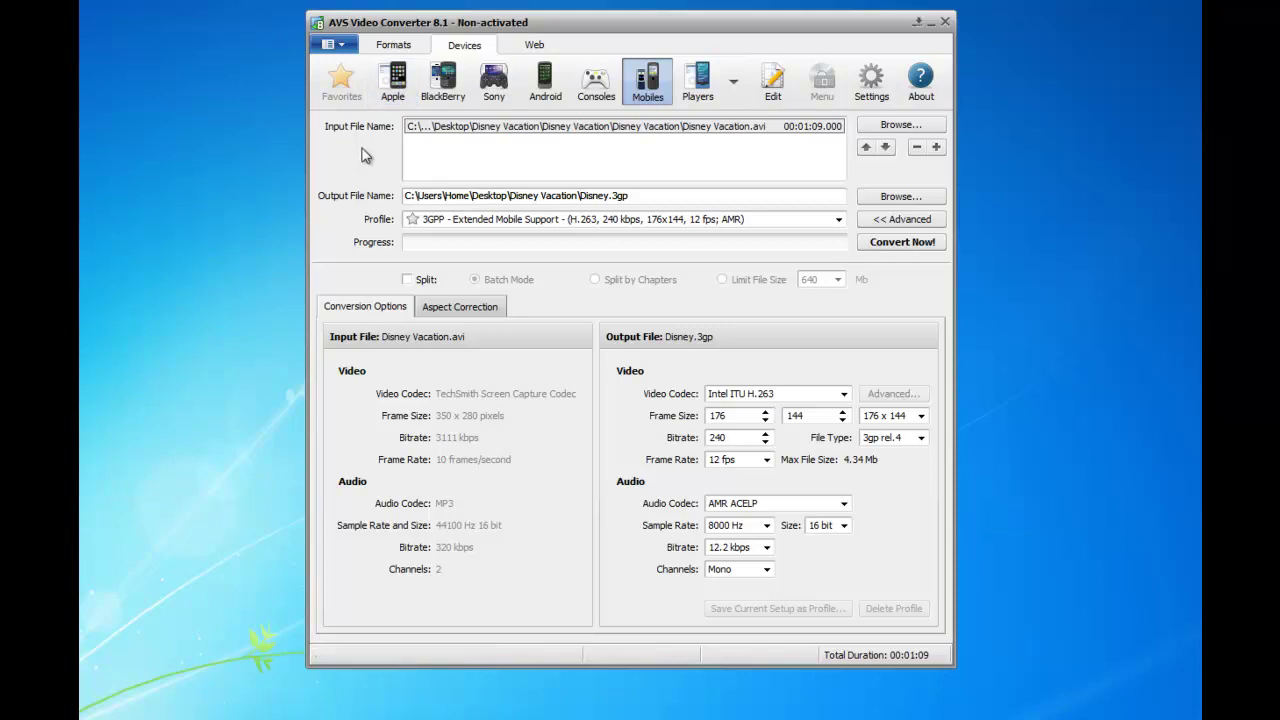
# Switch to Web presets, selecting YouTube with the HD Video for YouTube 1280x720 profile.
pyautogui.click(533, 48)
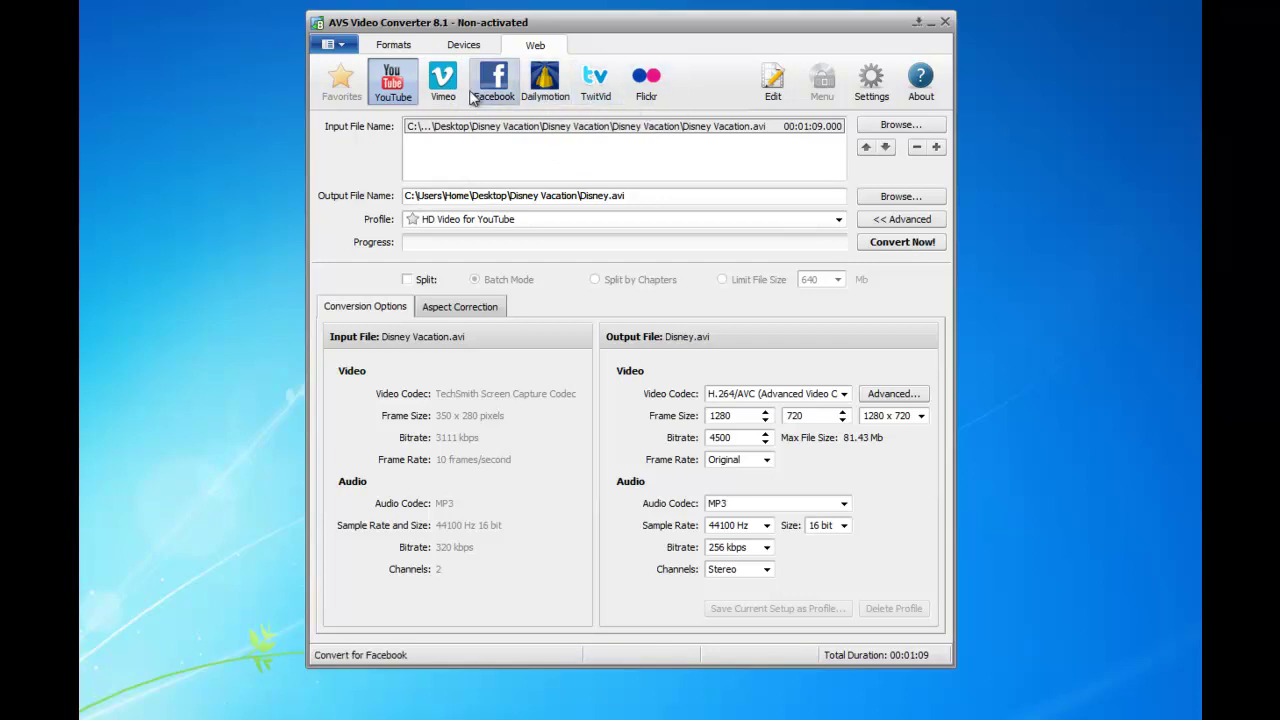
# Return to DVD output, collapse the advanced settings, and keep the DVD NTSC High Quality profile.
pyautogui.click(396, 47)
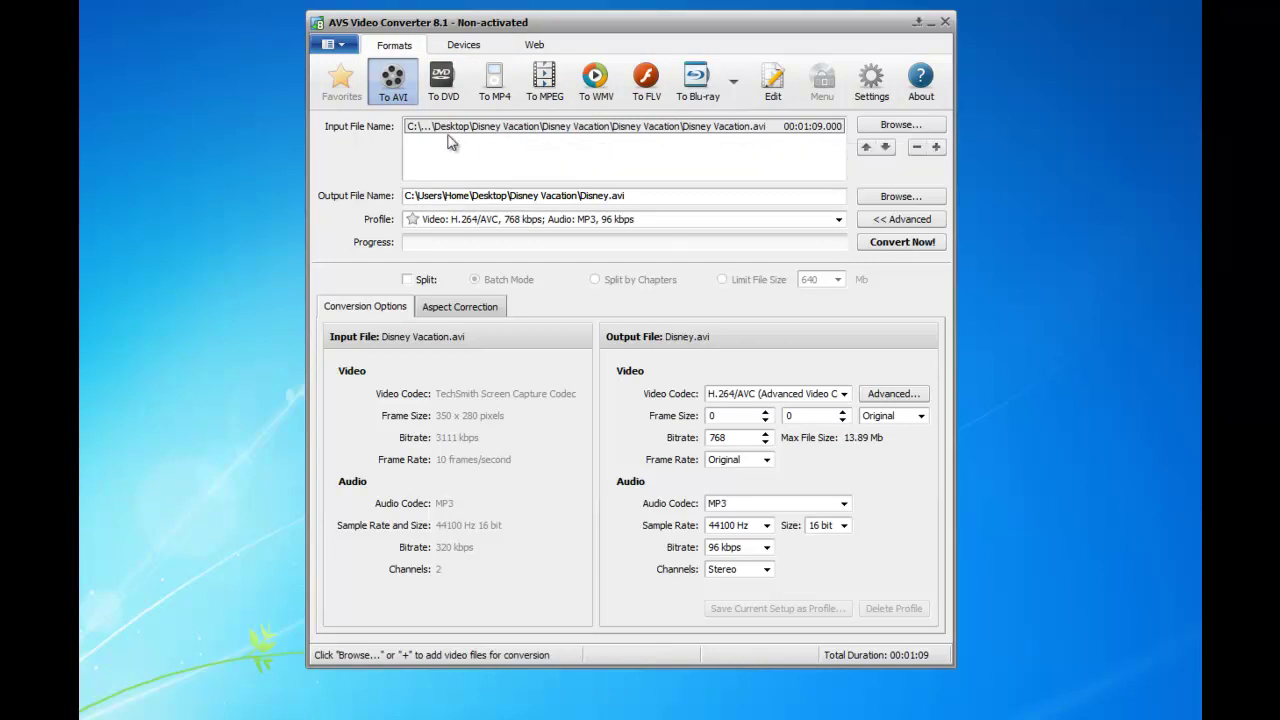
pyautogui.click(443, 80)
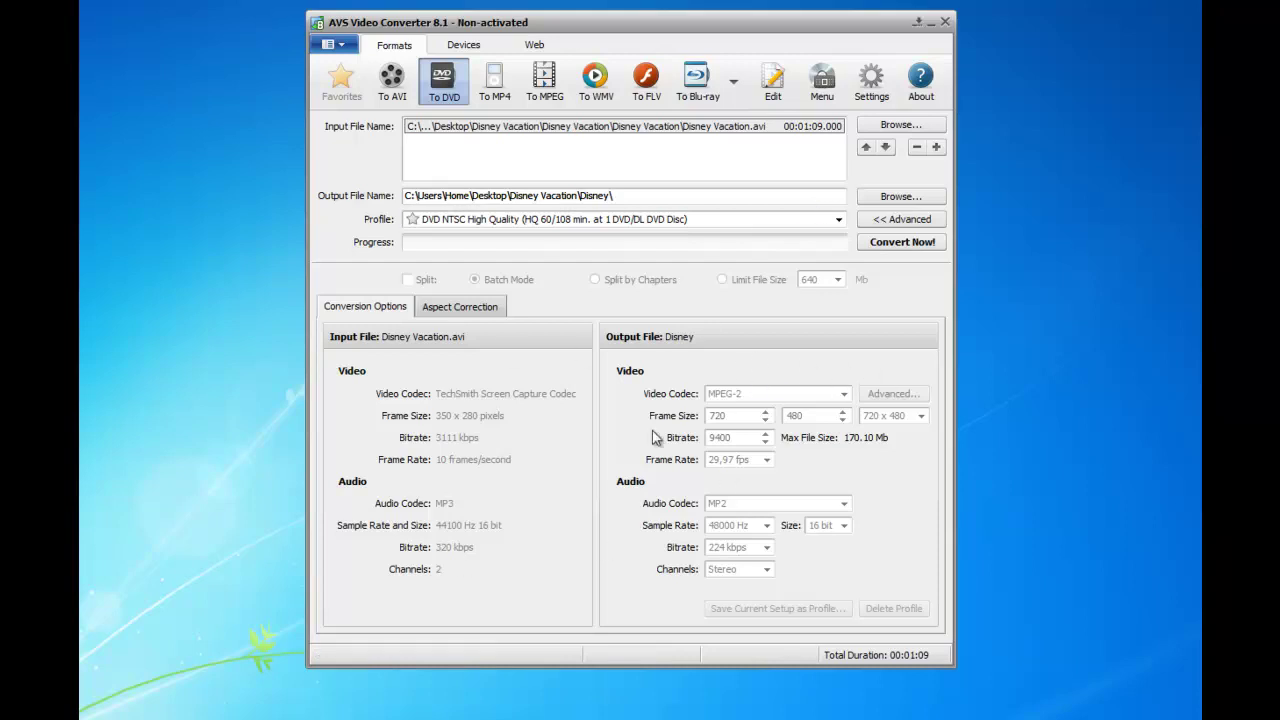
pyautogui.click(903, 221)
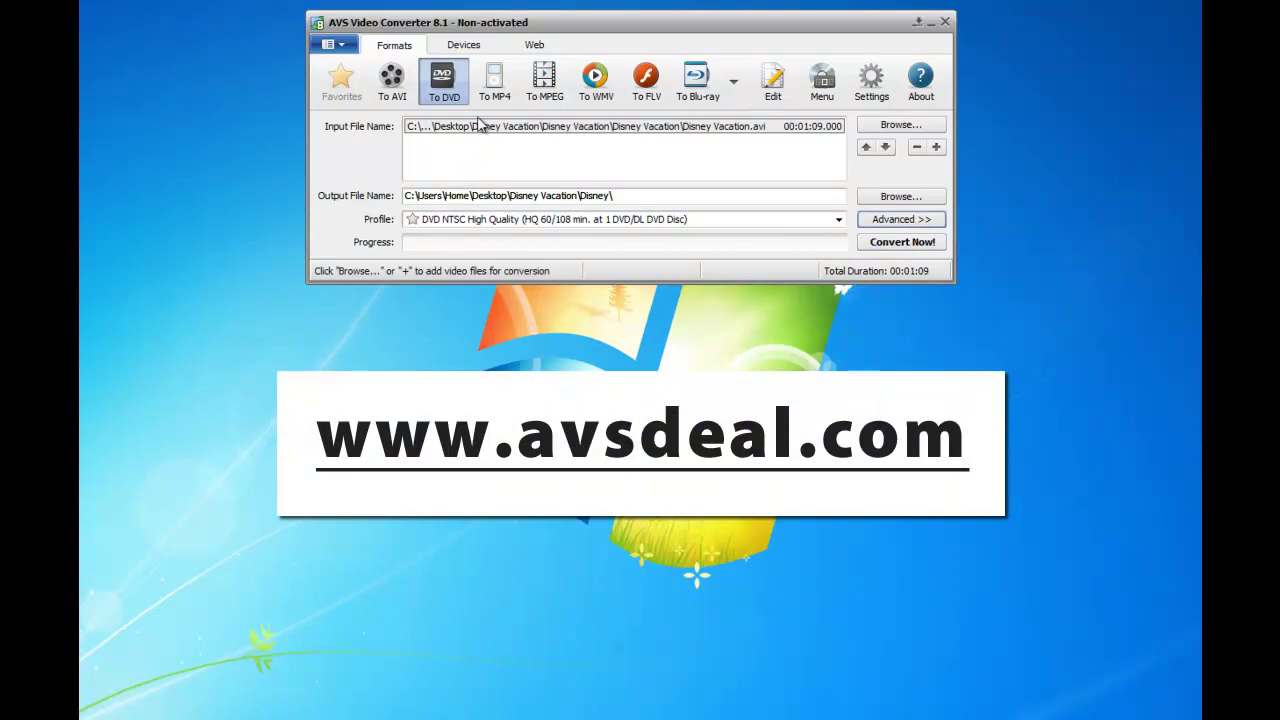
pyautogui.click(838, 220)
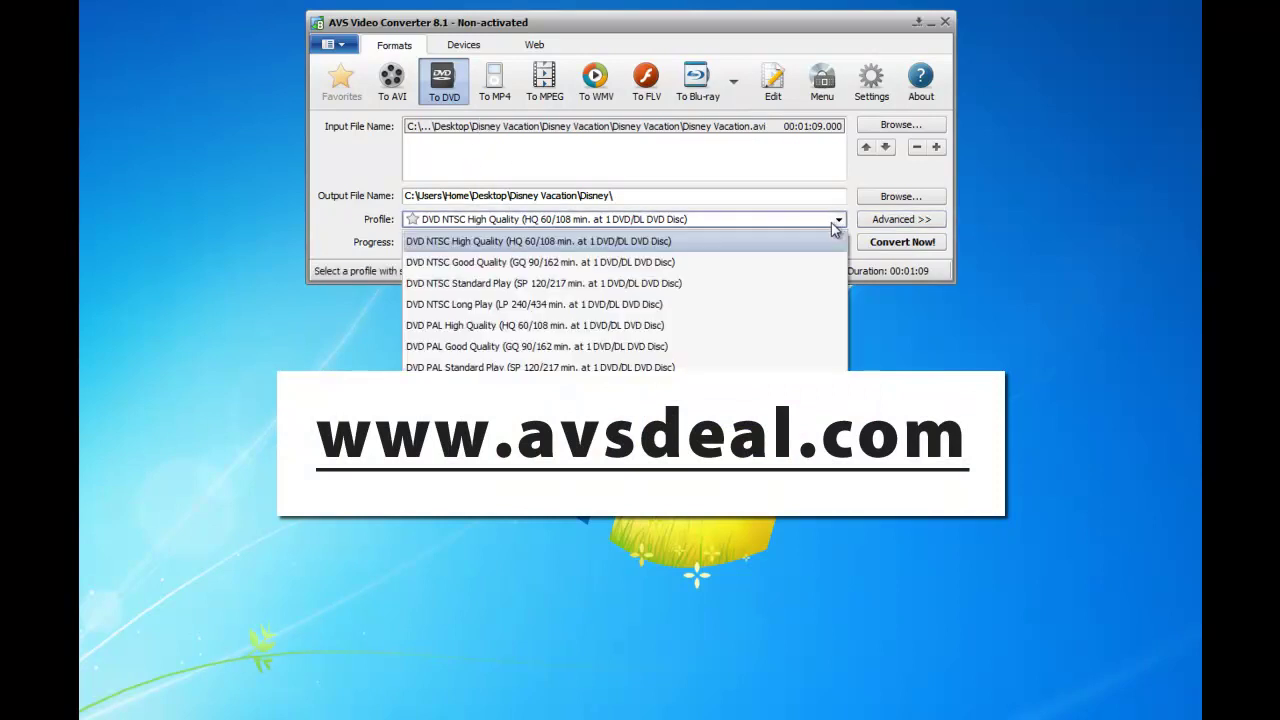
pyautogui.click(494, 243)
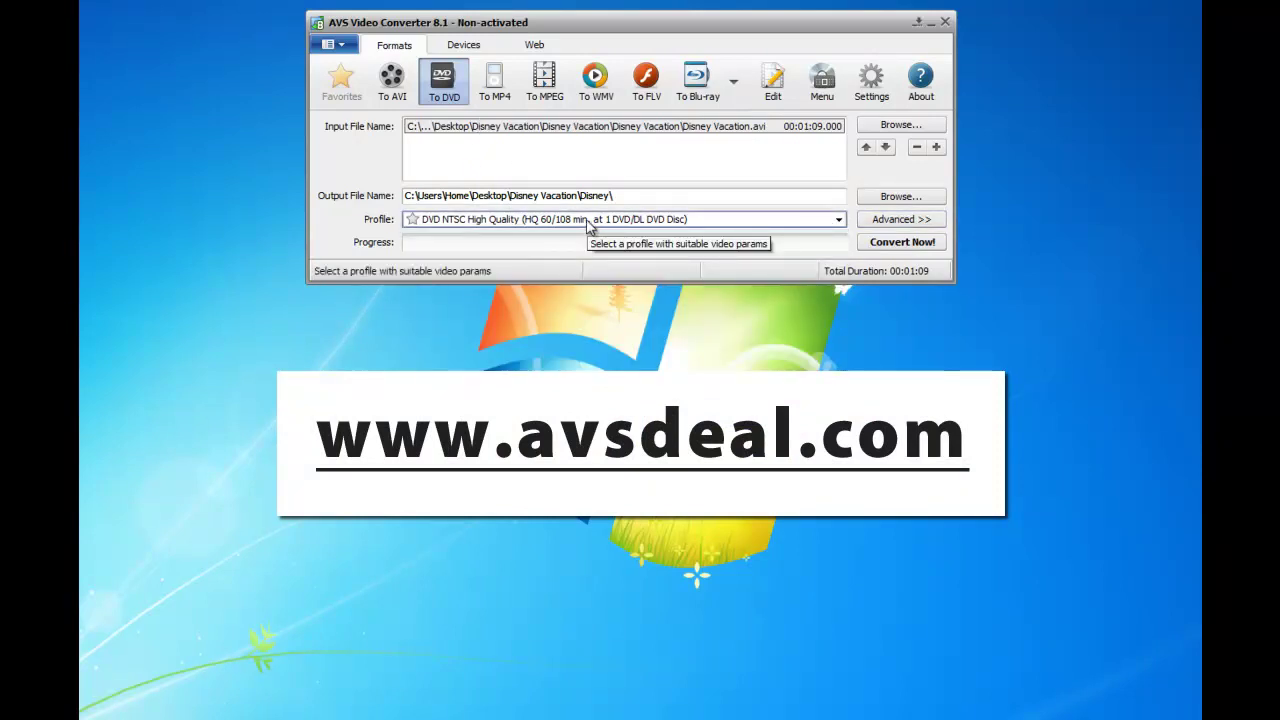
# Edit the Disney Vacation video, look through Audio Effects and Chapters, then show the Disc Menu styles.
pyautogui.click(774, 87)
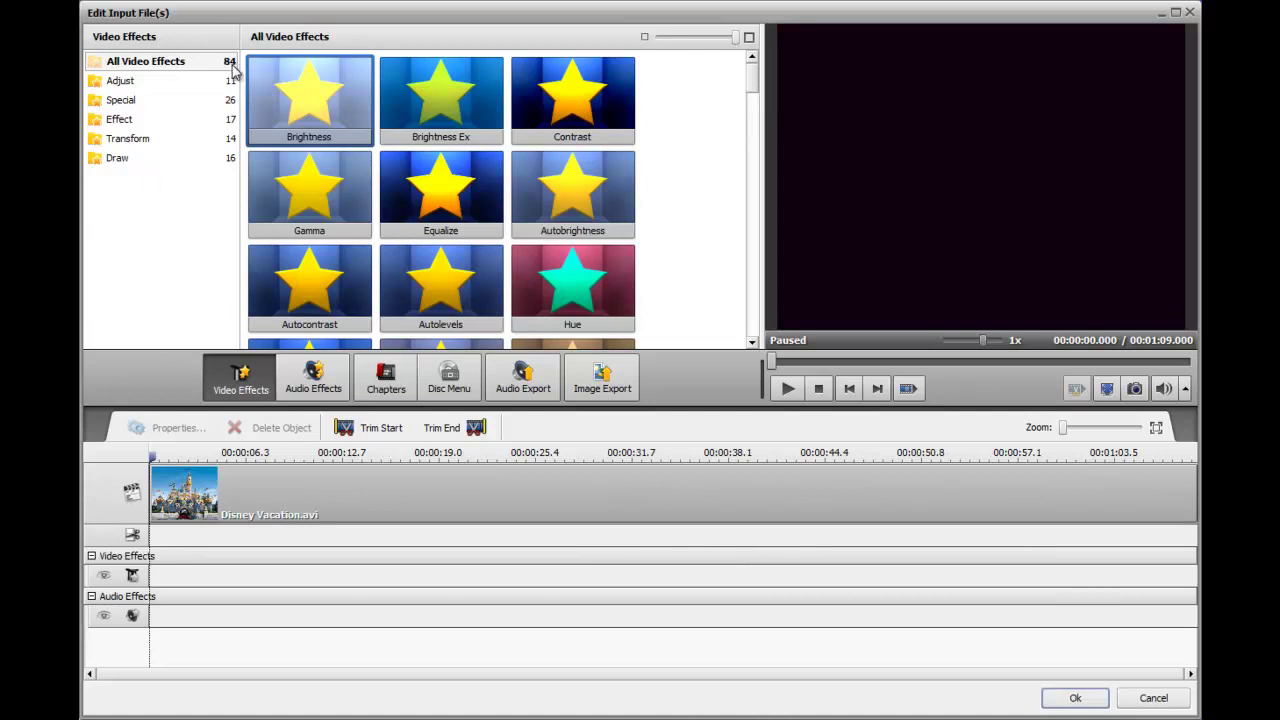
pyautogui.click(322, 385)
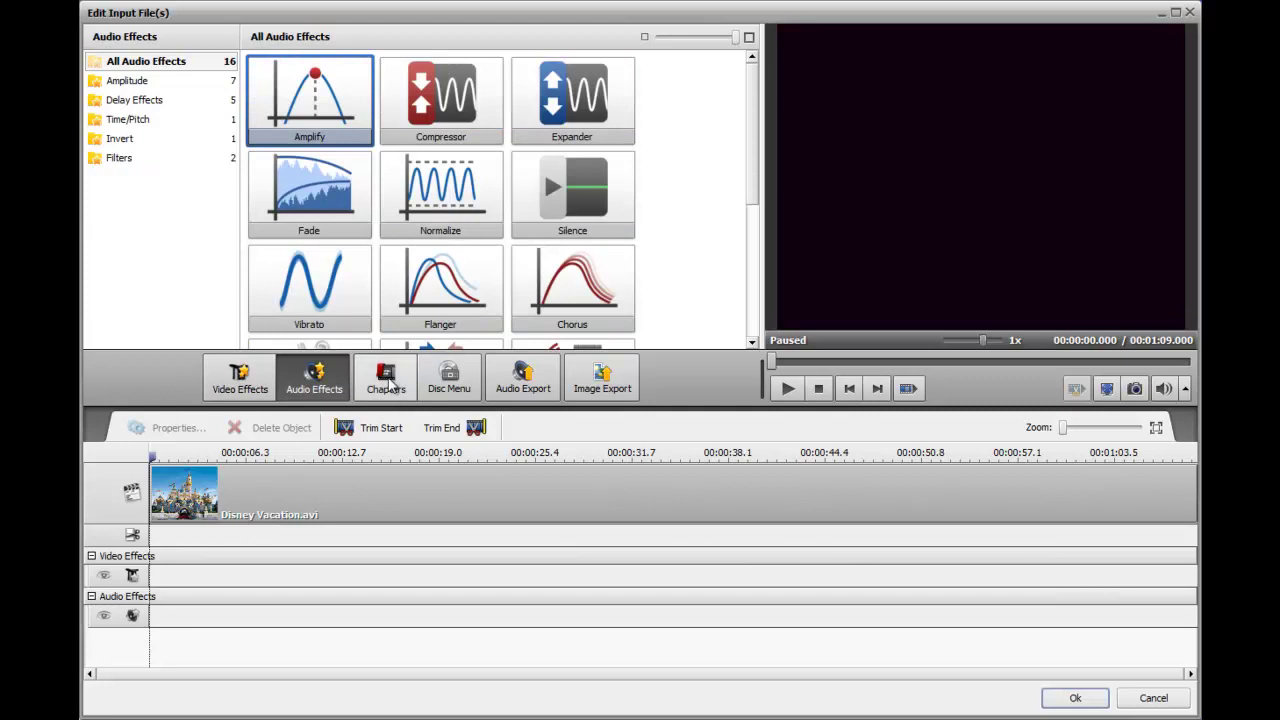
pyautogui.click(390, 384)
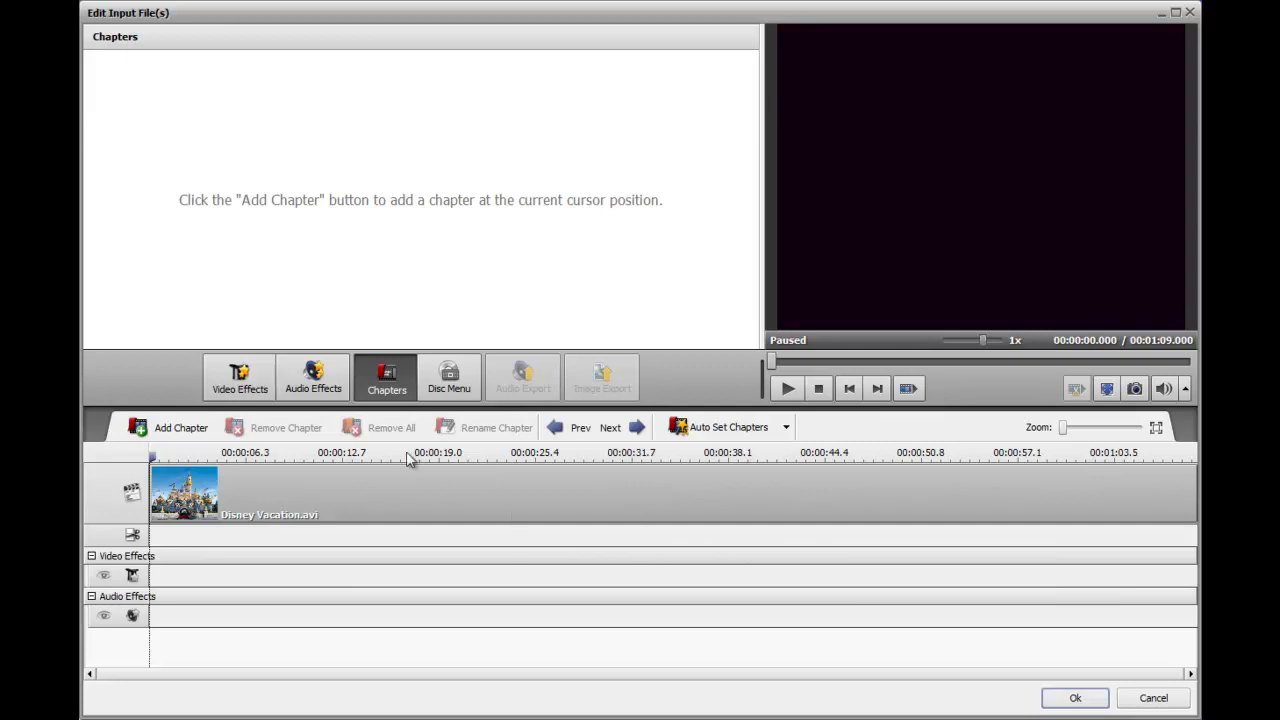
pyautogui.click(449, 379)
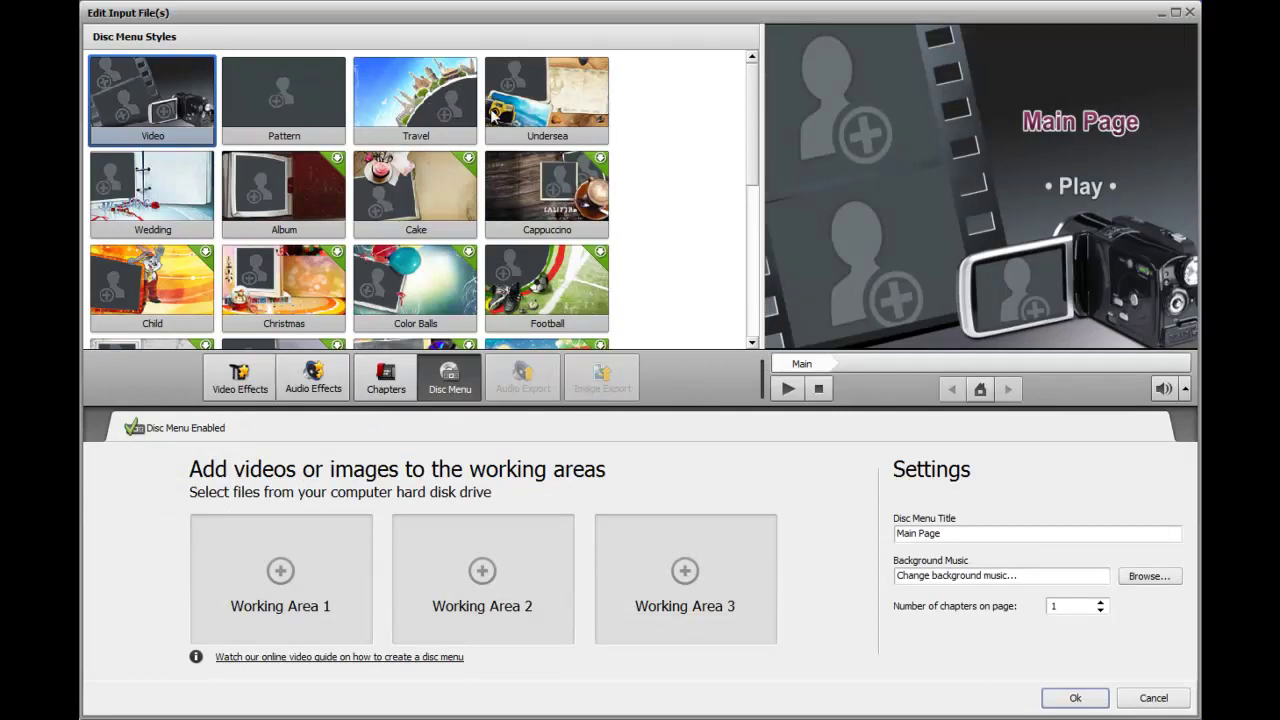
# Apply the Travel menu style and load the fireworks photo into Working Area 1.
pyautogui.click(430, 98)
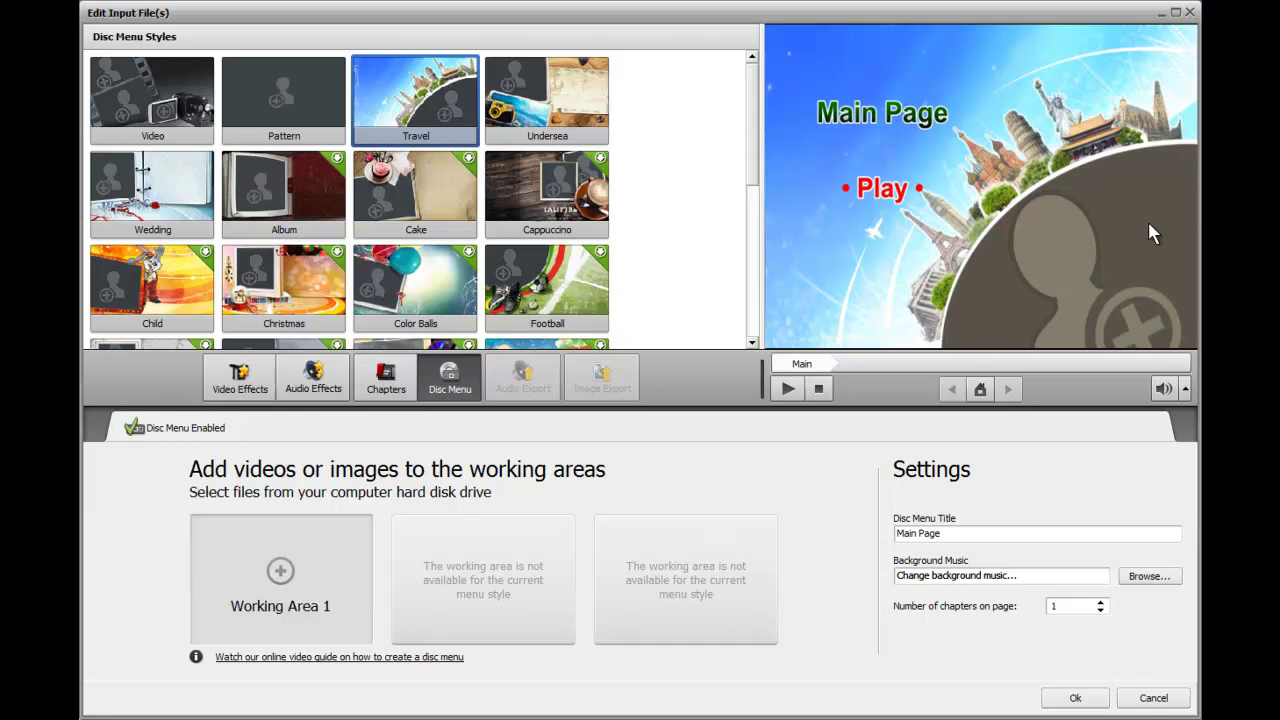
pyautogui.click(281, 573)
pyautogui.click(756, 140)
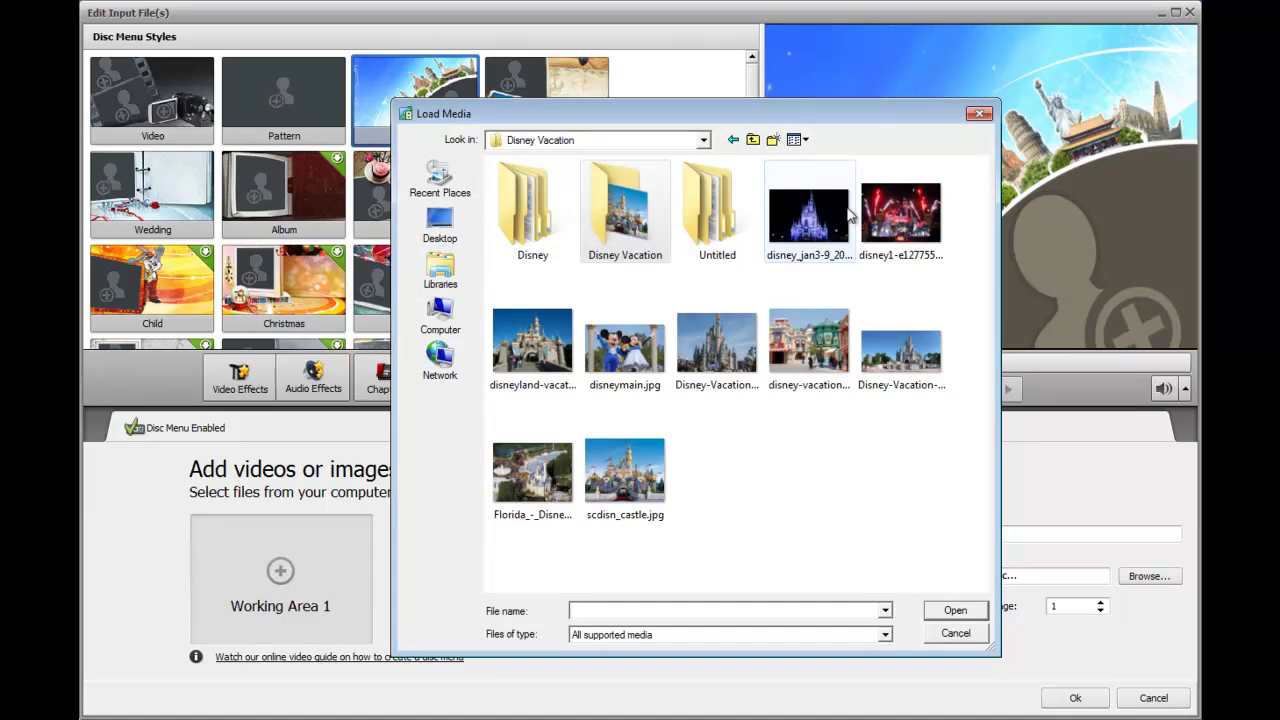
pyautogui.doubleClick(903, 222)
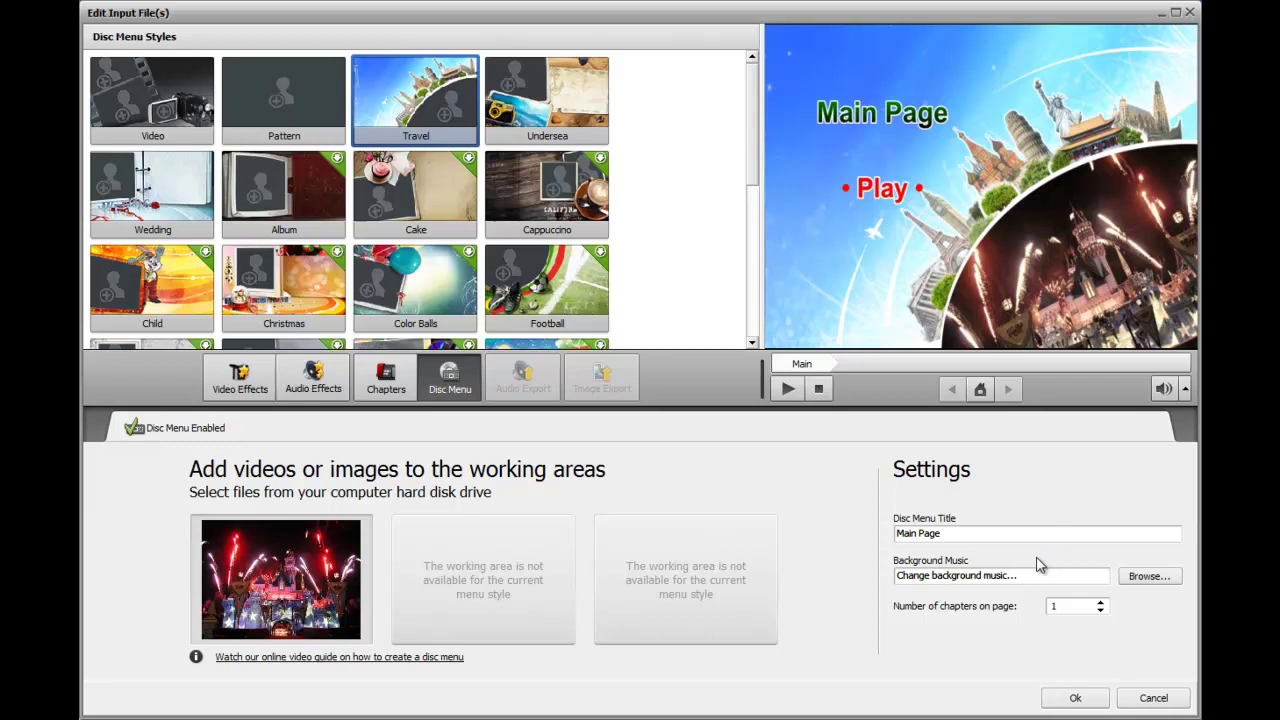
# Select the menu's background music entry and confirm the finished disc menu.
pyautogui.click(1003, 575)
pyautogui.tripleClick(1003, 575)
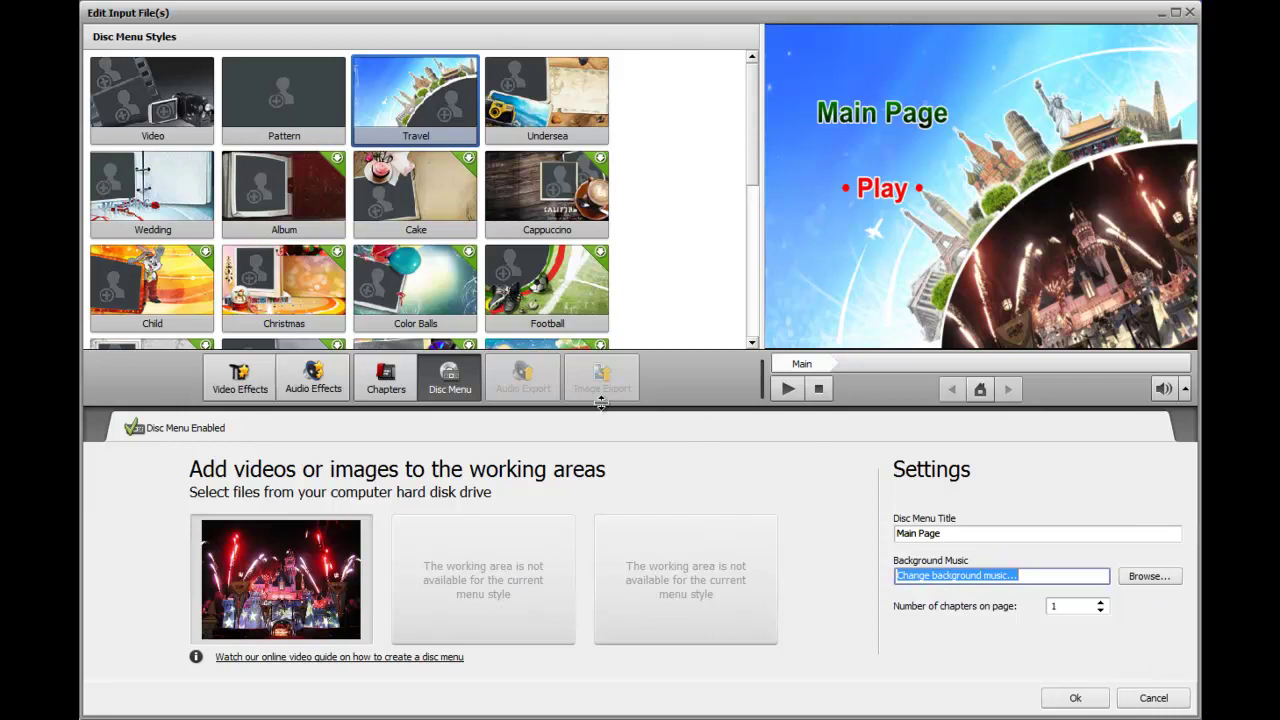
pyautogui.click(1075, 698)
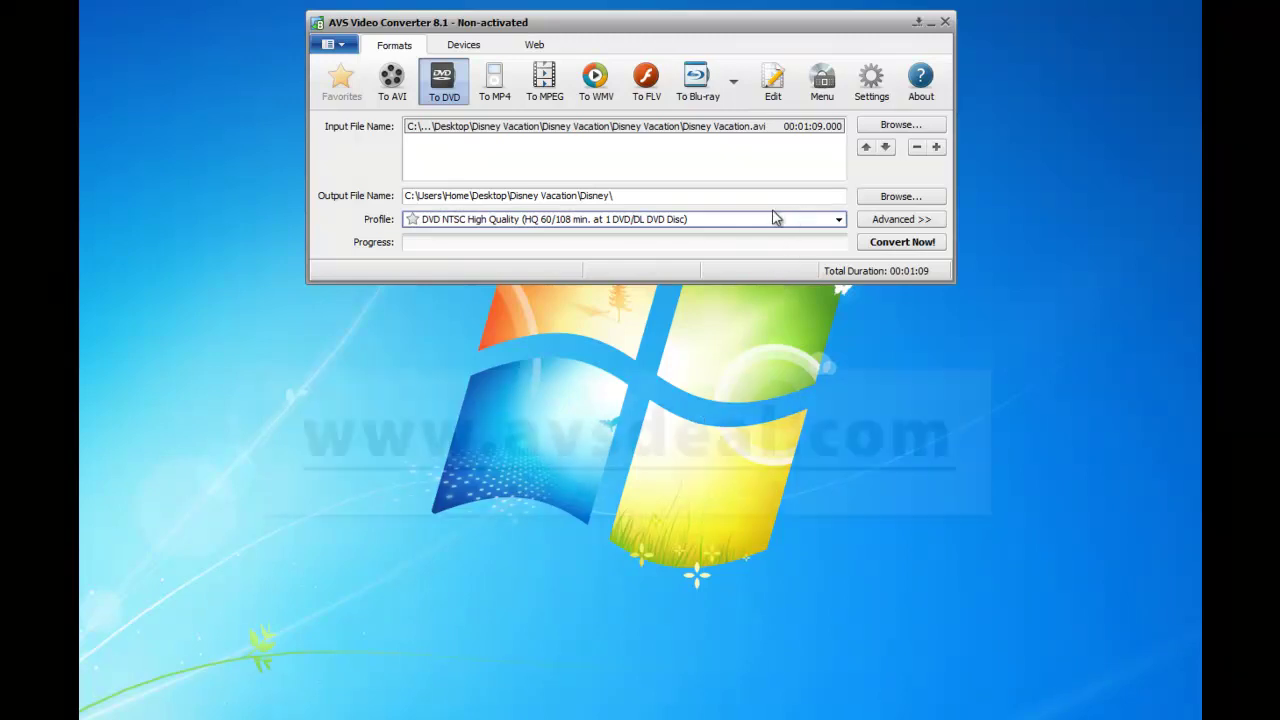
# Start the DVD conversion, accepting the watermark warning and saving into the non-empty Disney folder.
pyautogui.click(902, 243)
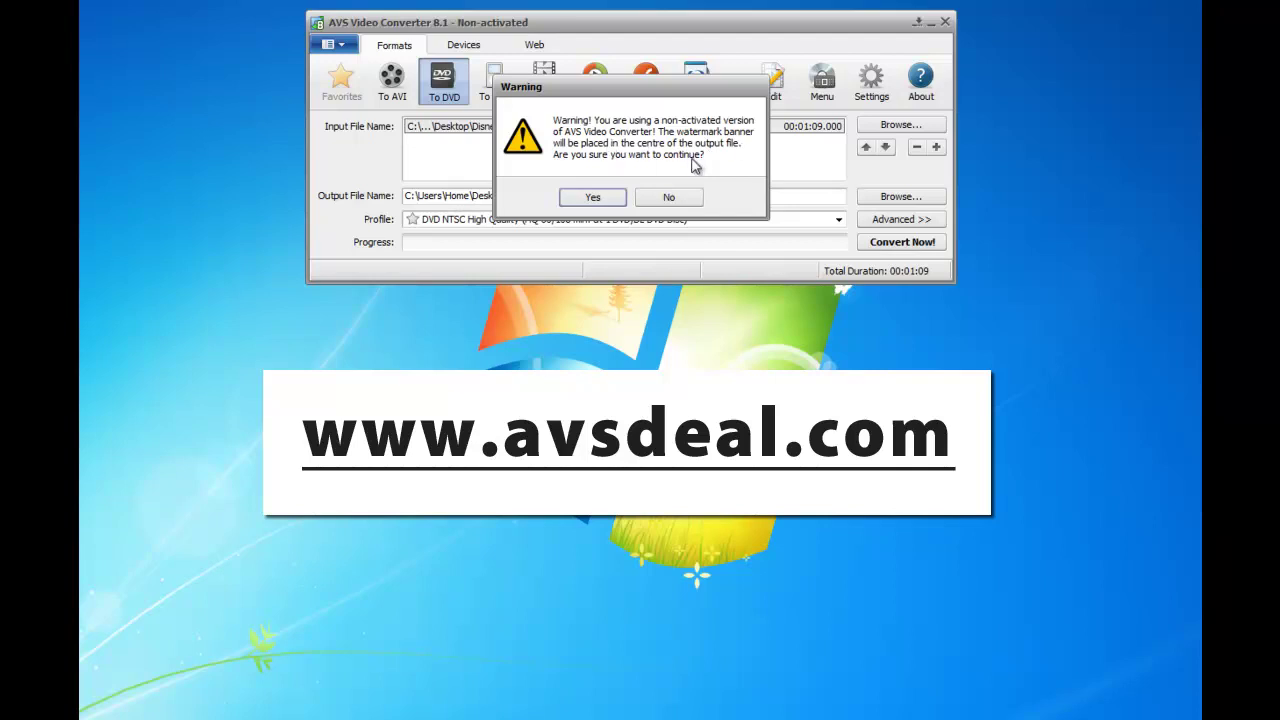
pyautogui.click(607, 200)
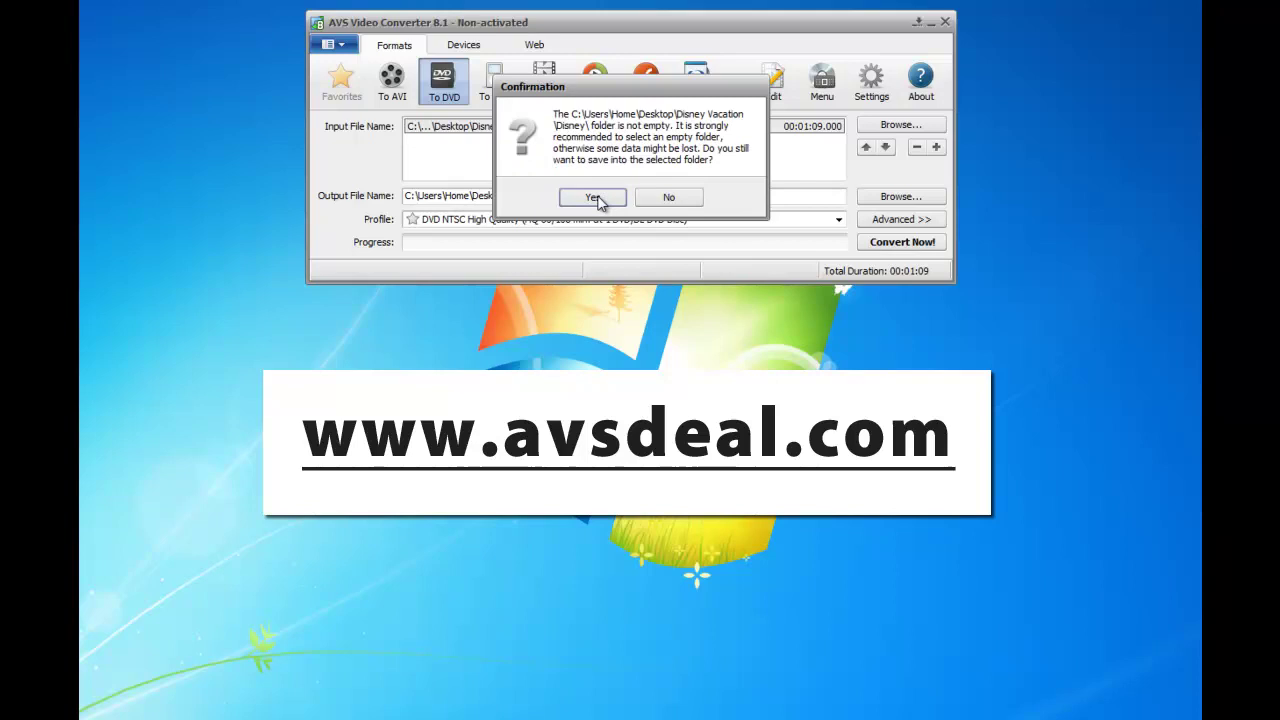
pyautogui.click(595, 198)
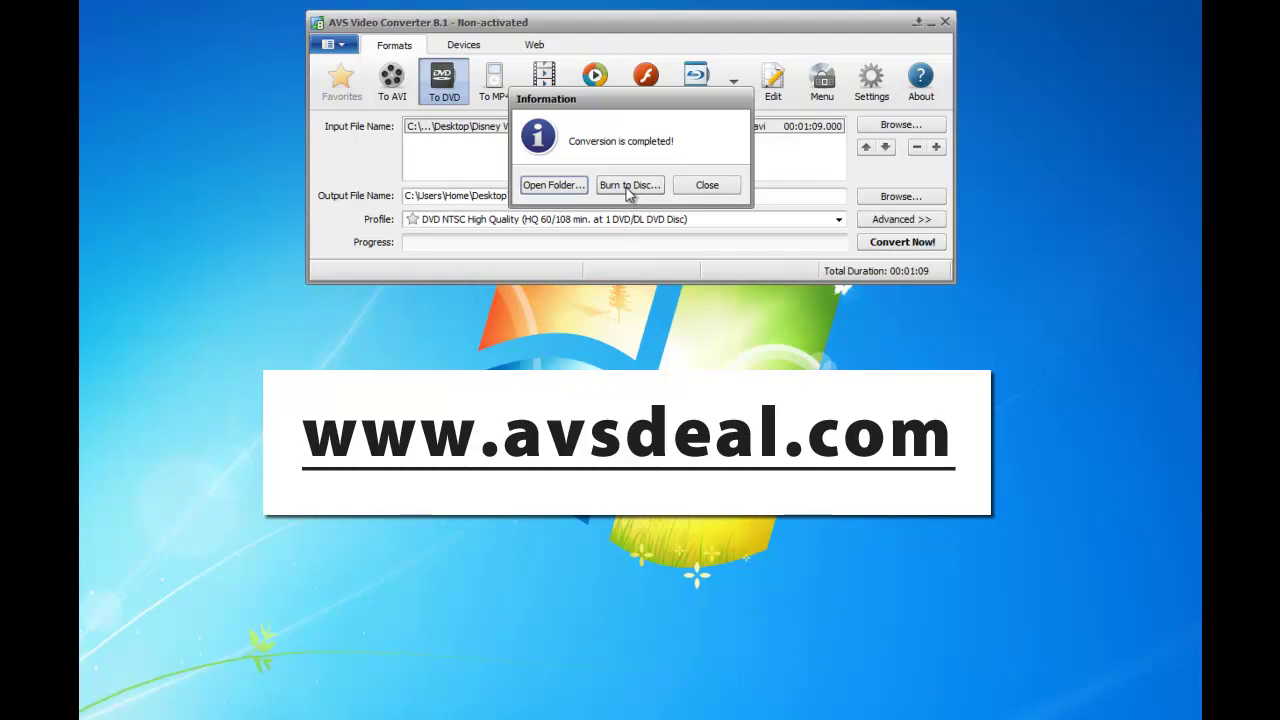
# Open the output folder and play Disc1\VIDEO_TS\VTS_01_1.VOB.
pyautogui.click(548, 189)
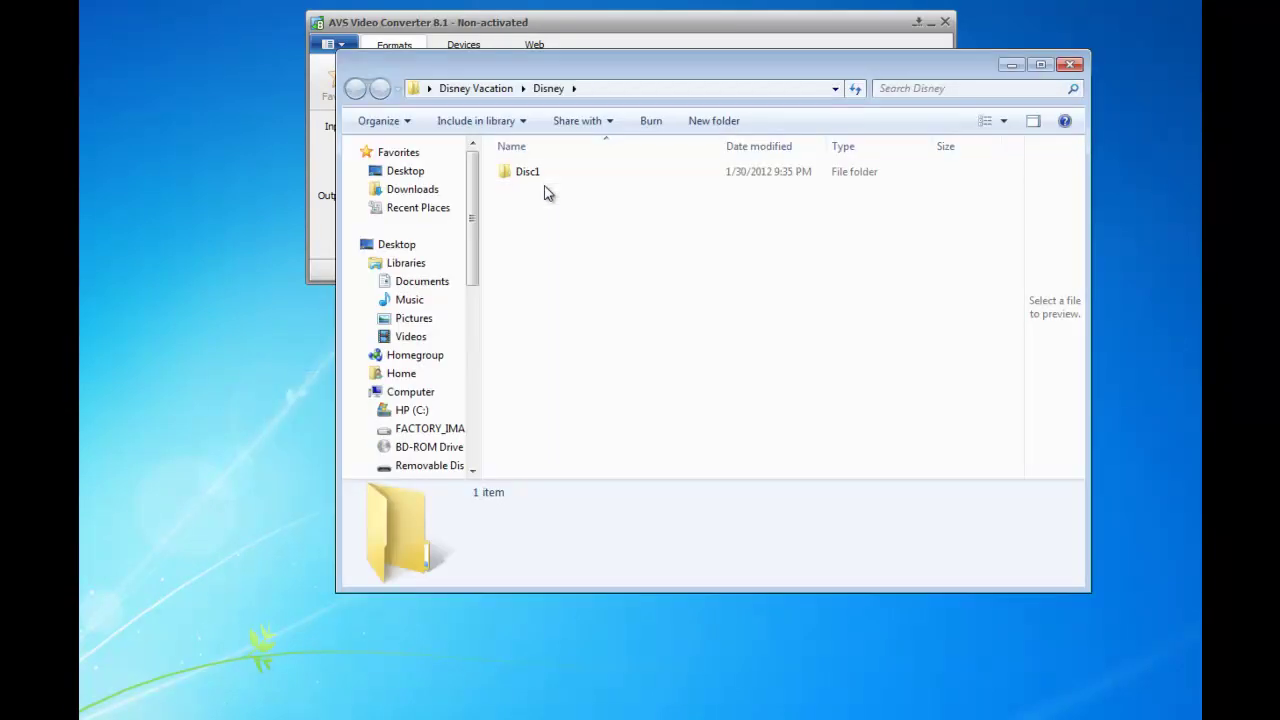
pyautogui.doubleClick(540, 171)
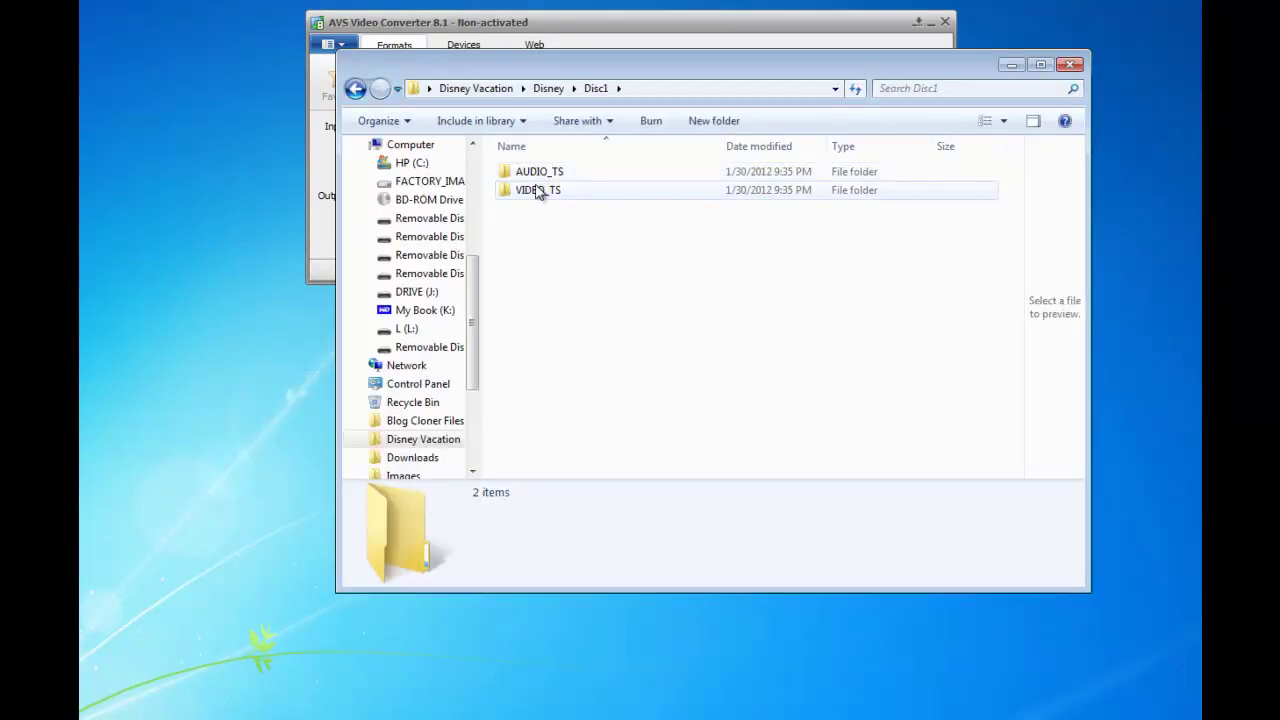
pyautogui.doubleClick(538, 191)
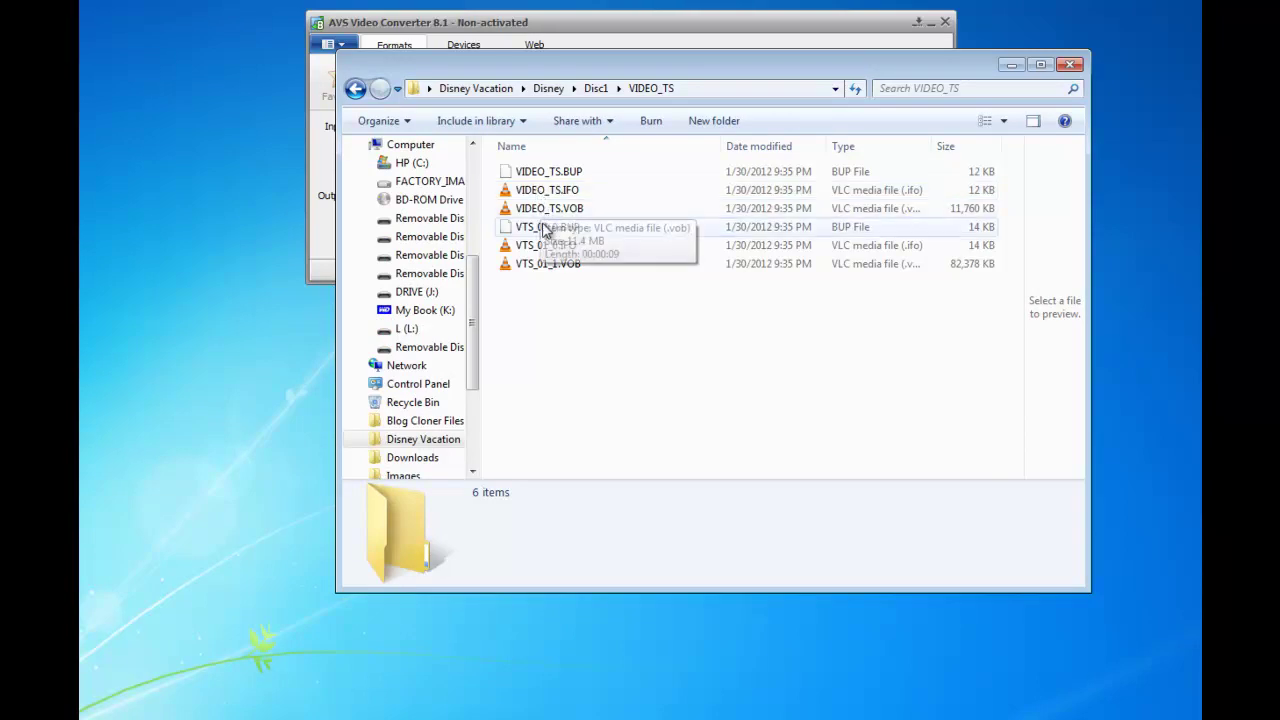
pyautogui.doubleClick(540, 263)
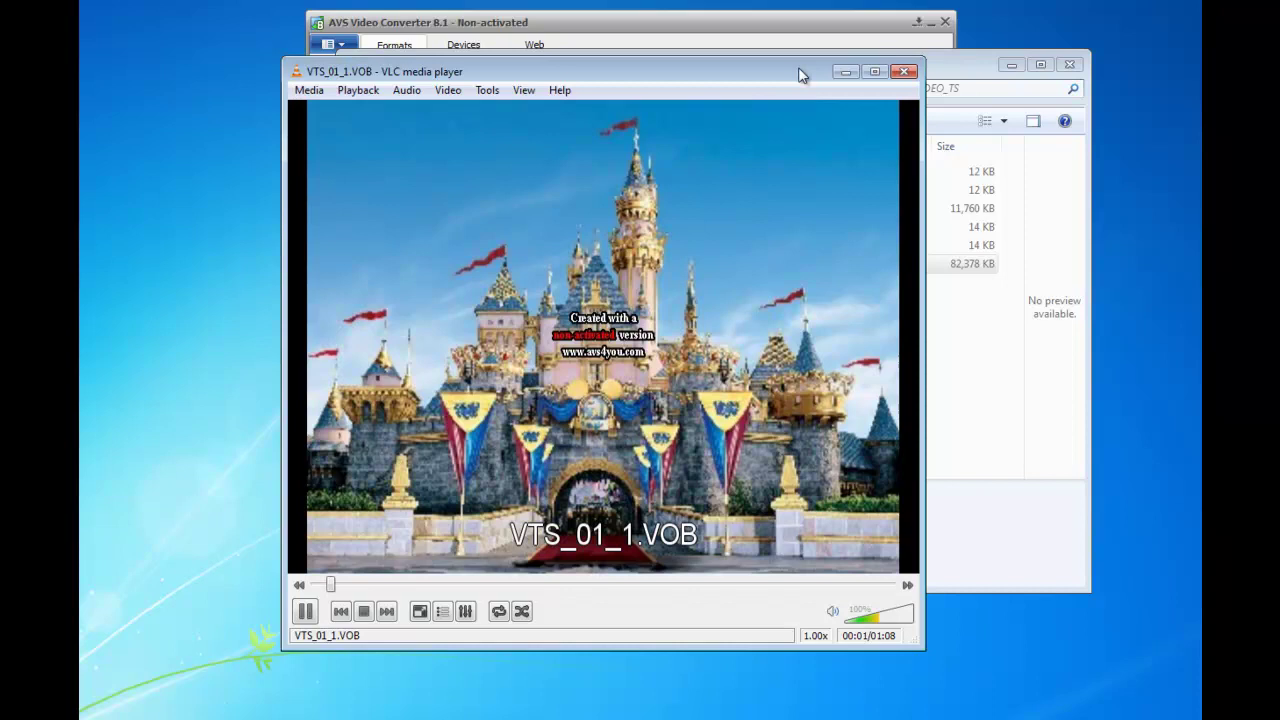
# Move the VLC window, pause the watermarked playback, then close VLC and the VIDEO_TS folder.
pyautogui.moveTo(795, 70); pyautogui.dragTo(829, 42)
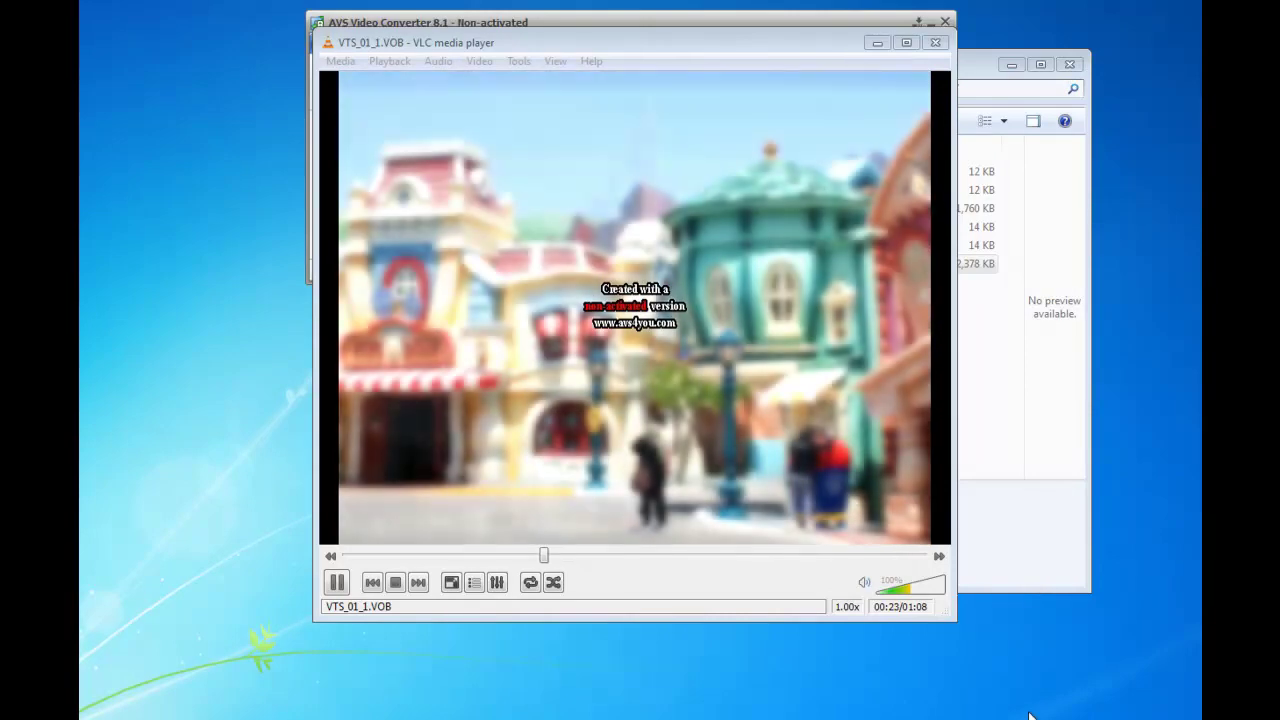
pyautogui.click(336, 583)
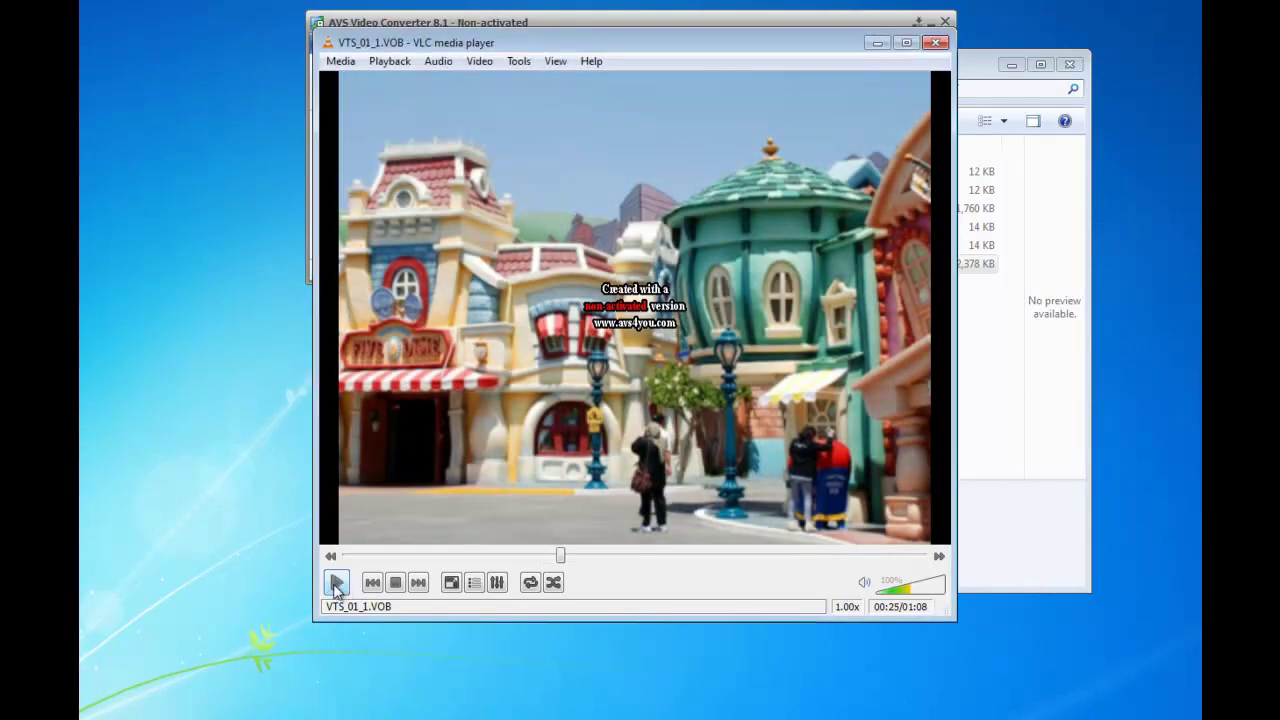
pyautogui.click(935, 47)
pyautogui.click(1068, 64)
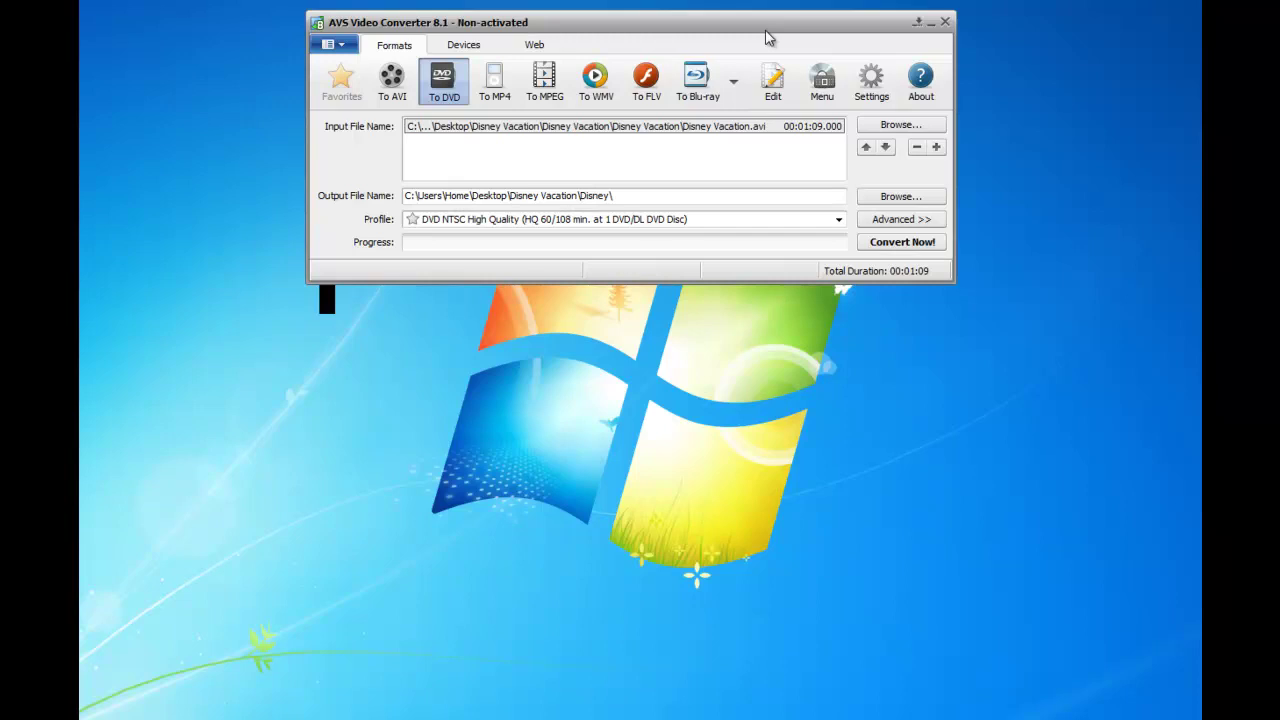
pyautogui.moveTo(794, 17); pyautogui.dragTo(792, 55)
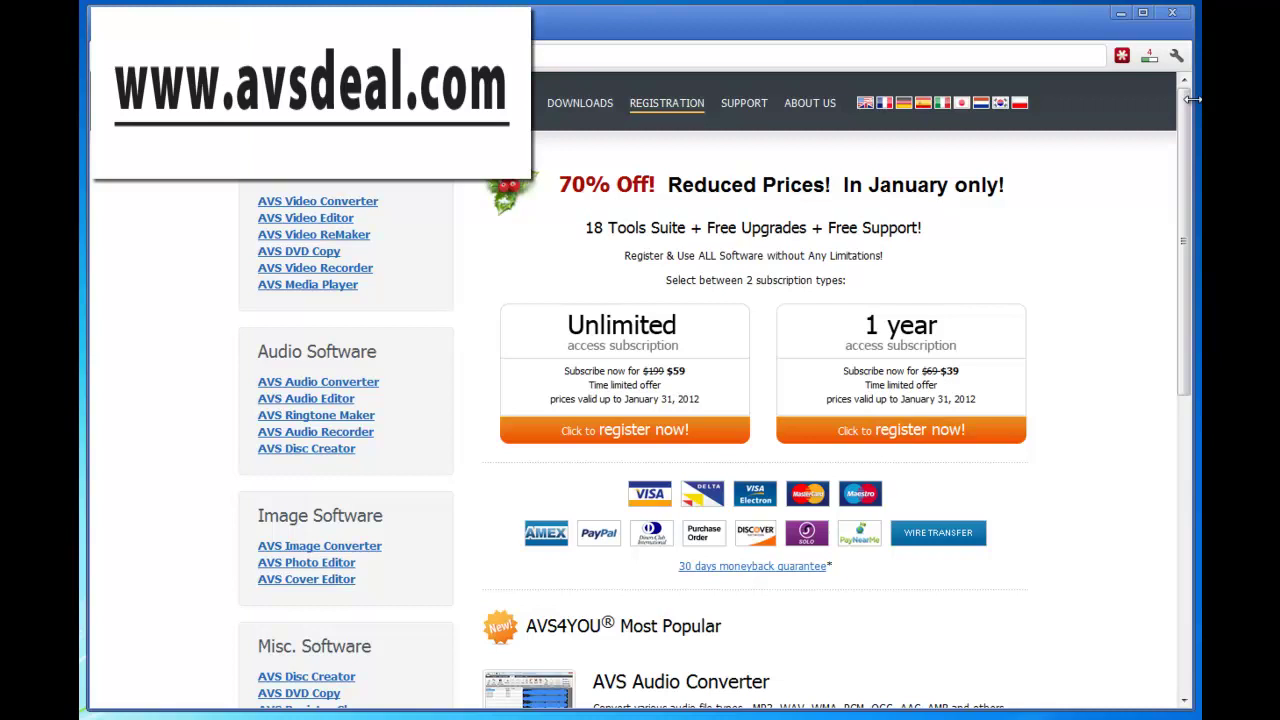
pyautogui.moveTo(1186, 107); pyautogui.dragTo(1186, 131)
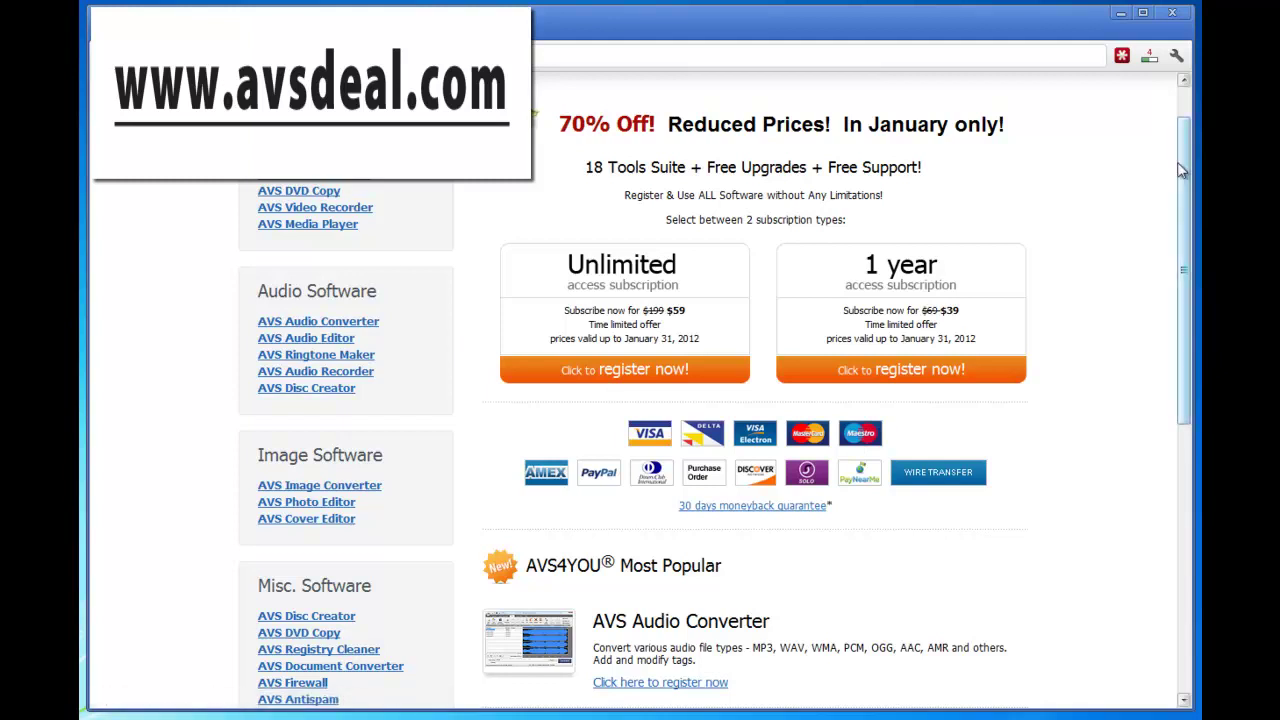
pyautogui.moveTo(1181, 170); pyautogui.dragTo(1070, 137)
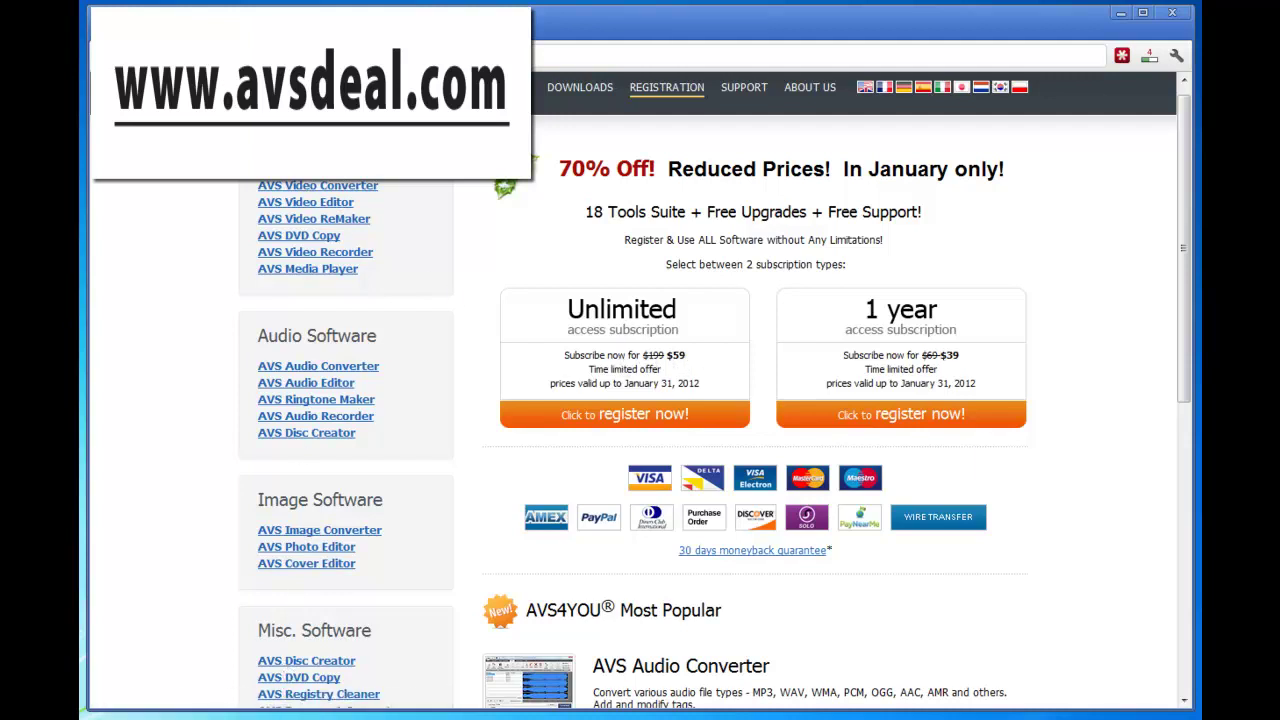
pyautogui.moveTo(1181, 183)
pyautogui.mouseDown()
pyautogui.moveTo(1176, 432)
pyautogui.moveTo(1180, 168)
pyautogui.mouseUp()
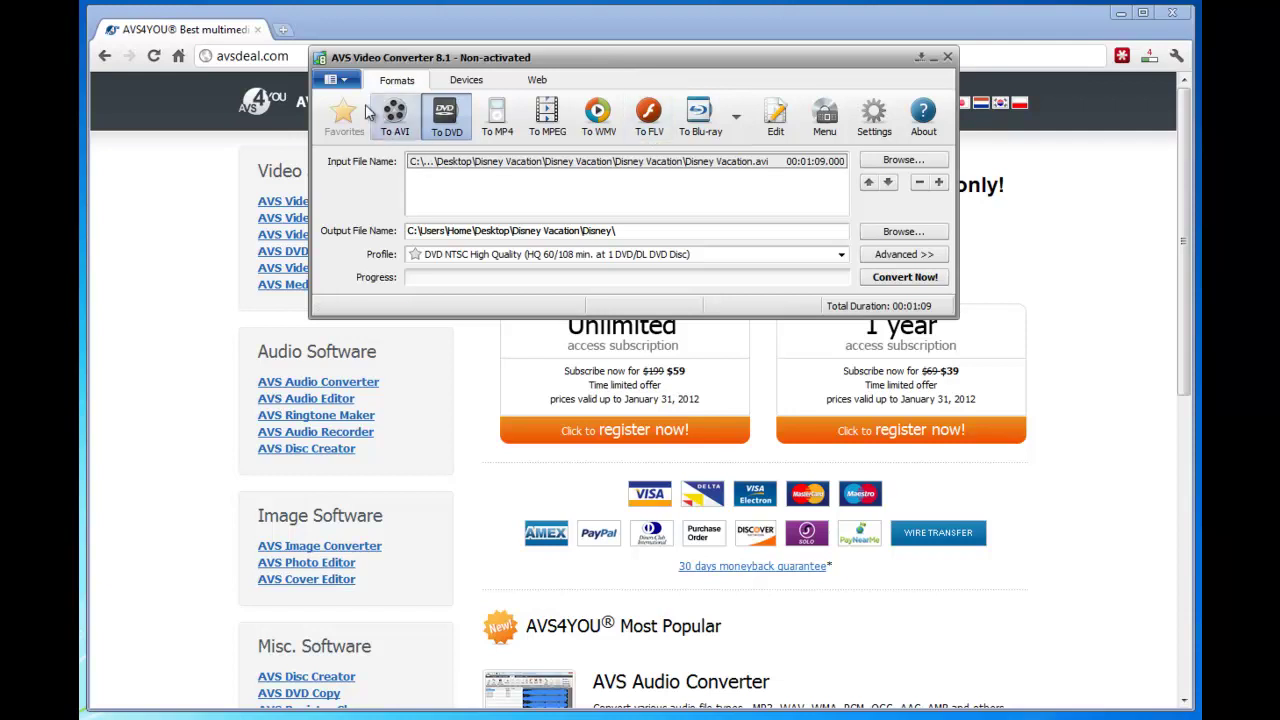
pyautogui.click(348, 80)
pyautogui.click(368, 100)
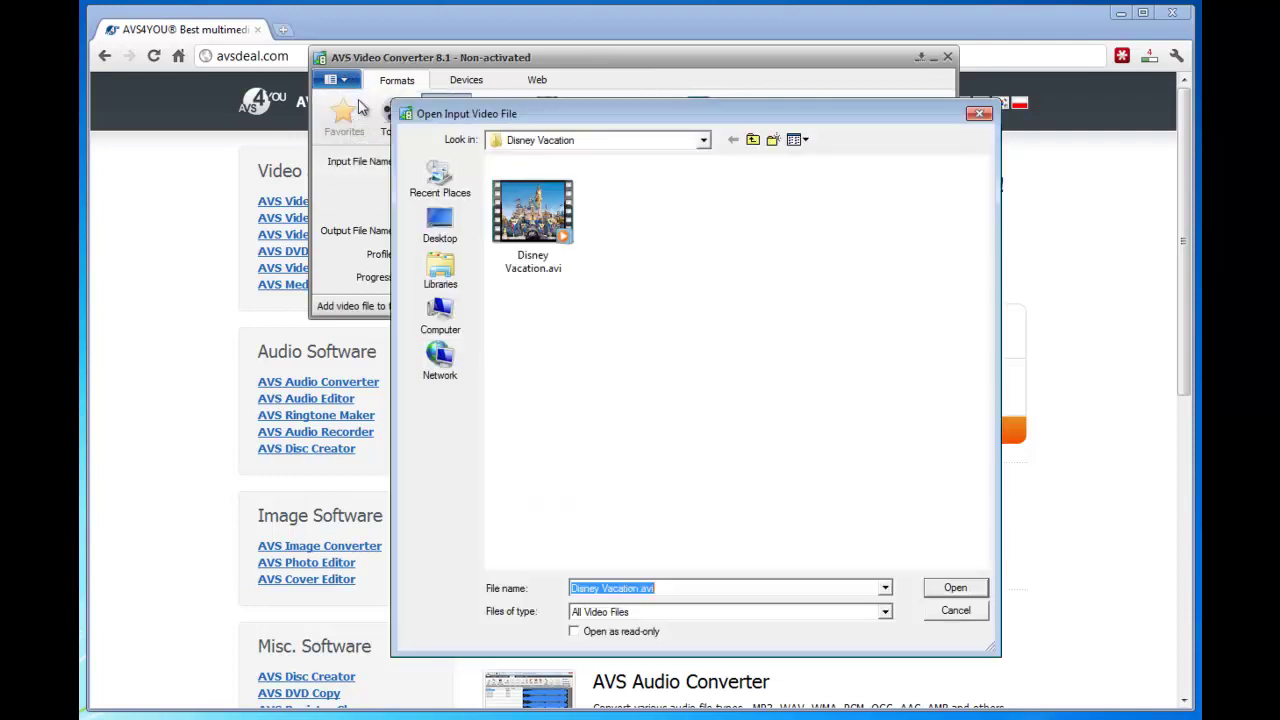
pyautogui.press('Return')
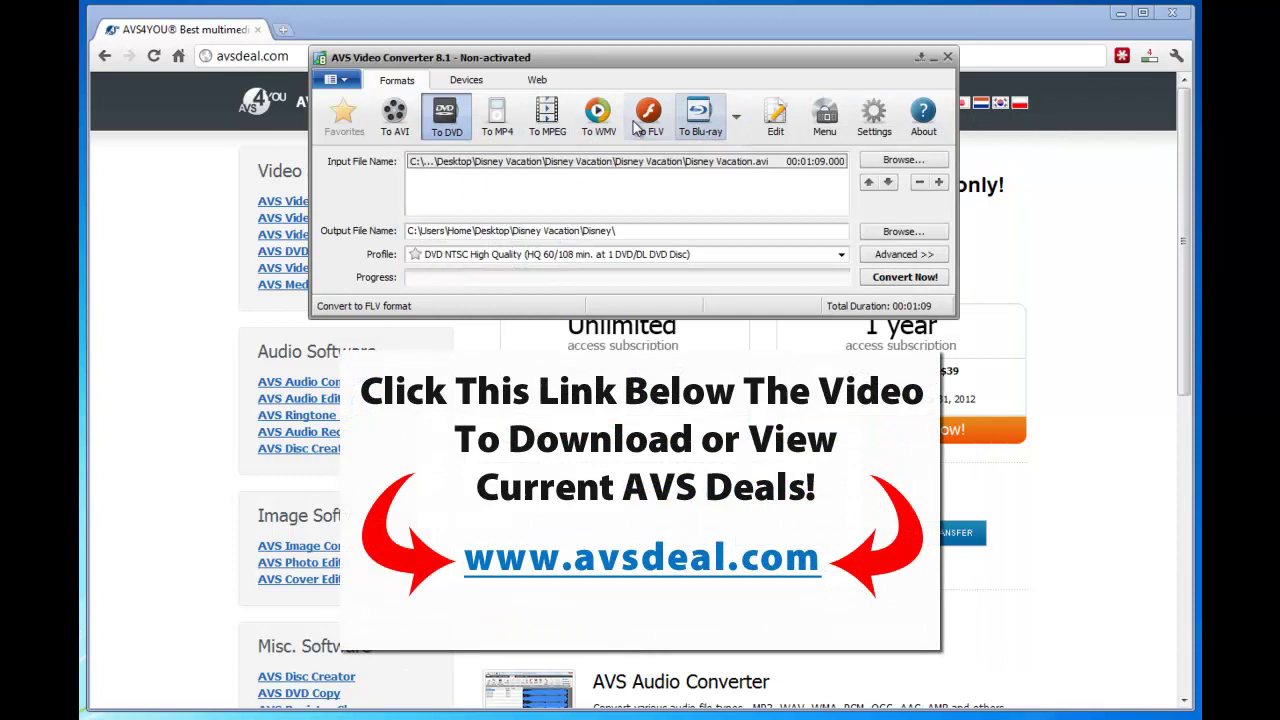
pyautogui.click(466, 80)
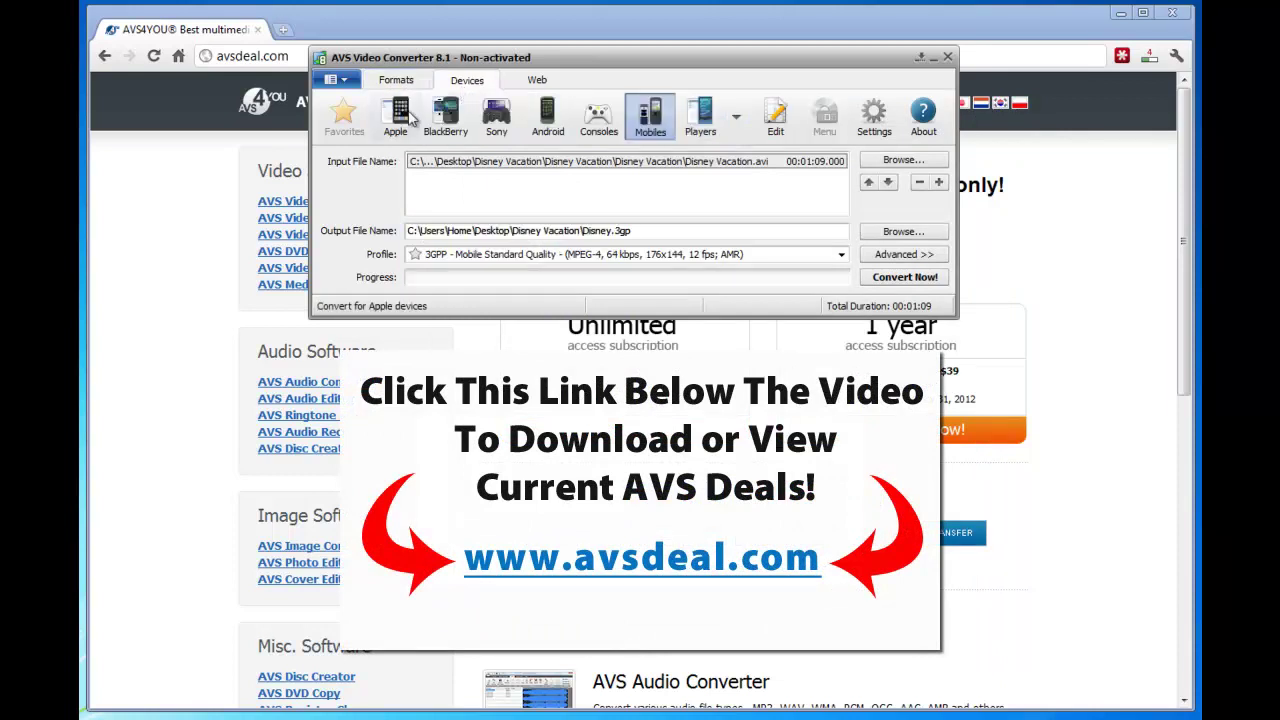
pyautogui.click(536, 81)
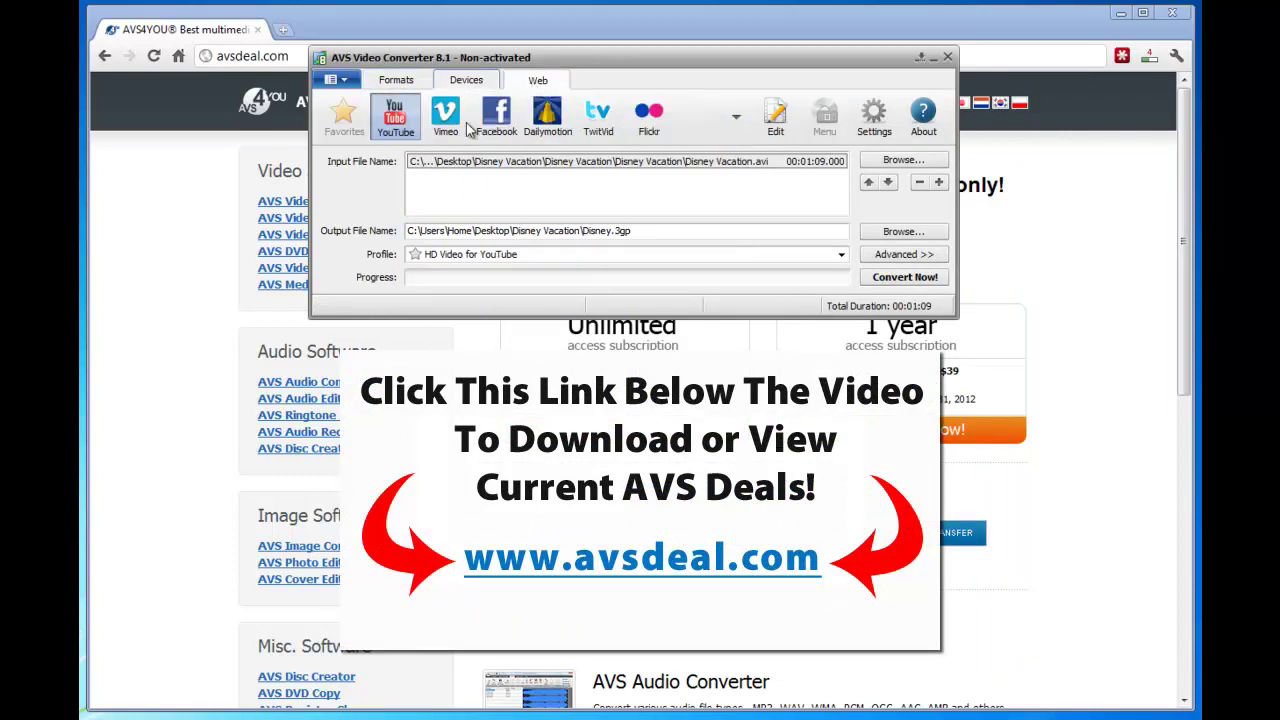
pyautogui.click(400, 81)
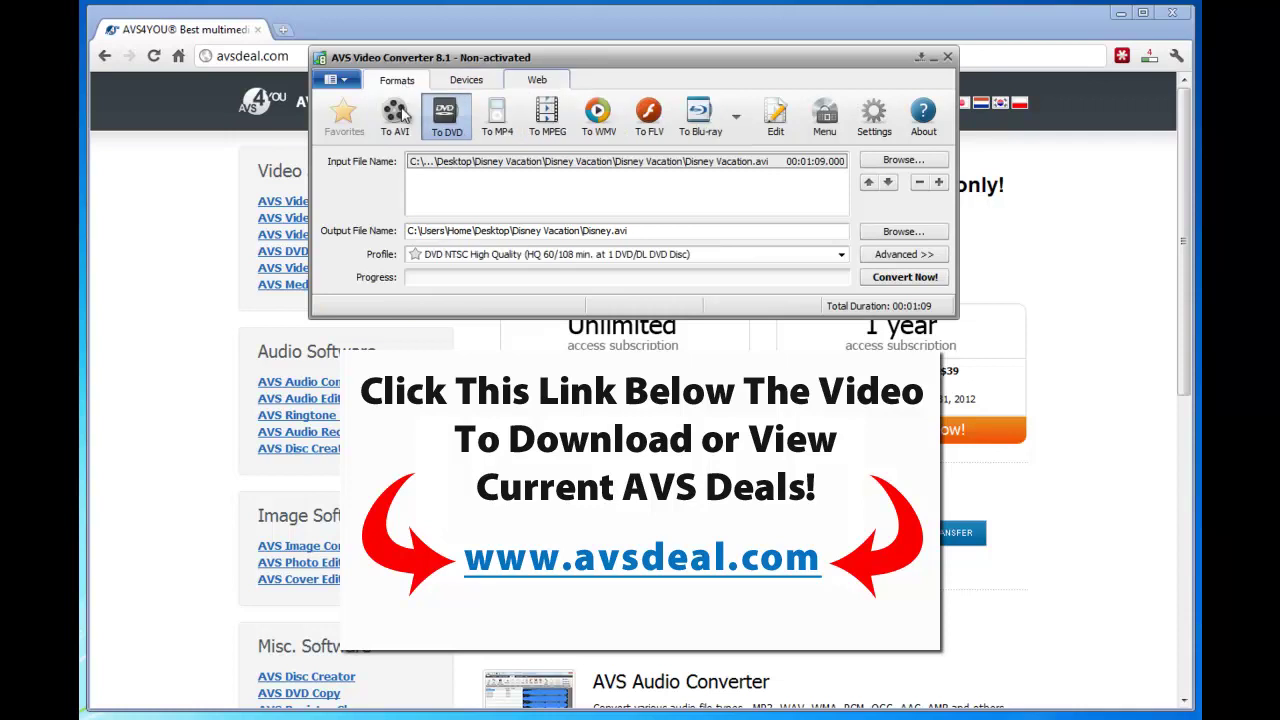